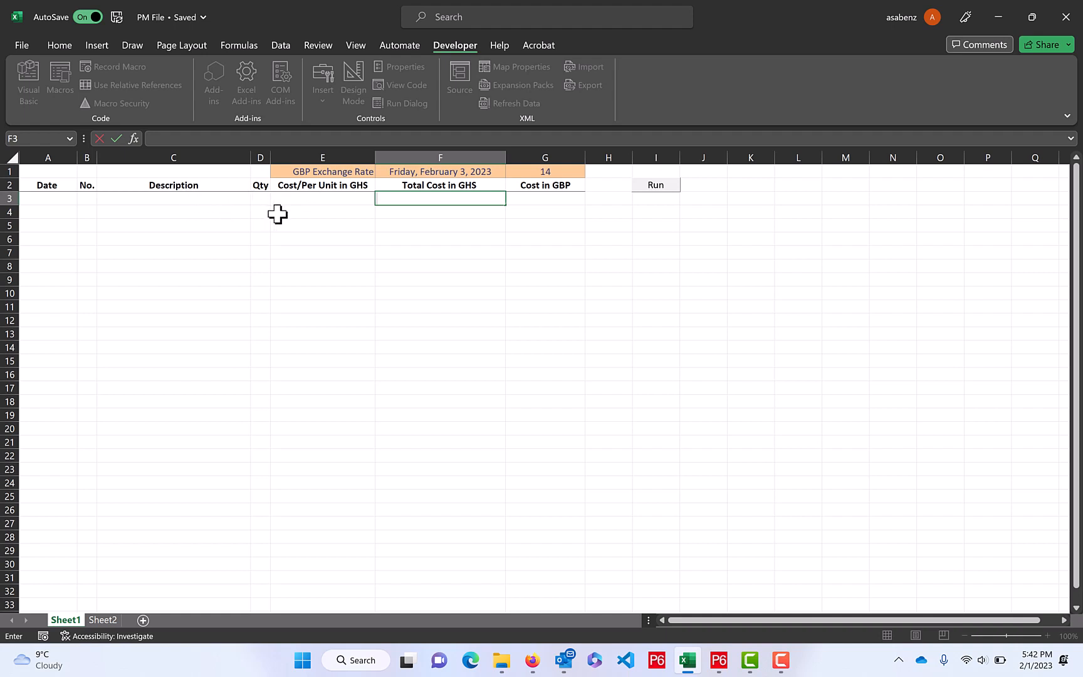
Compare the empty cost entry table on Sheet1 with the dated cost records stored on Sheet2
left_click(546, 174)
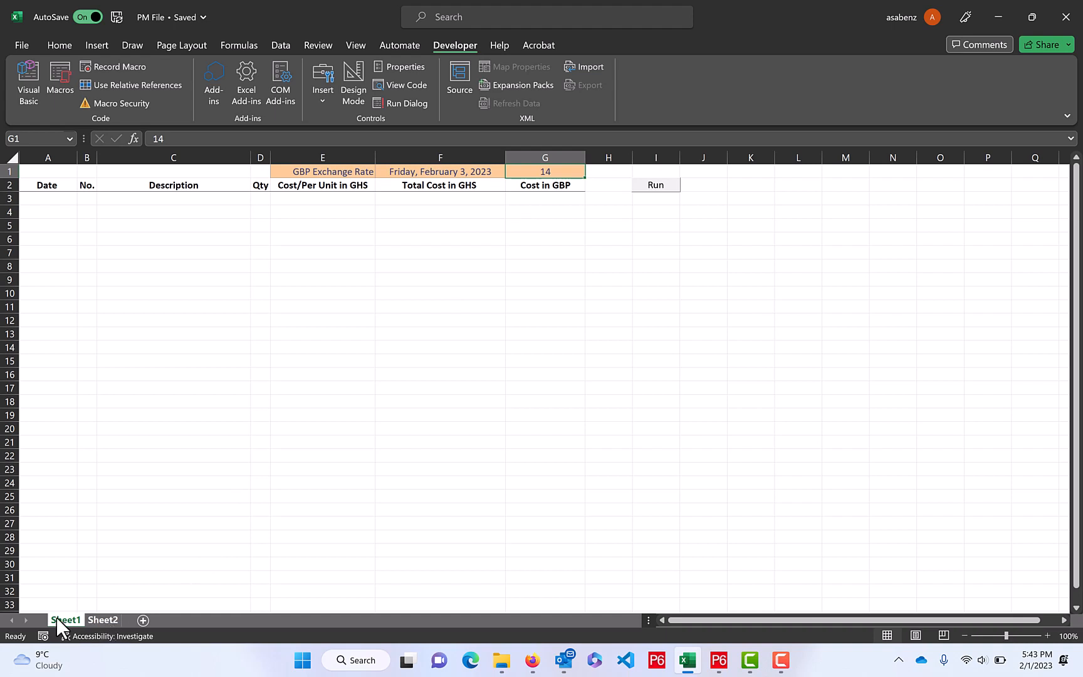
left_click(104, 618)
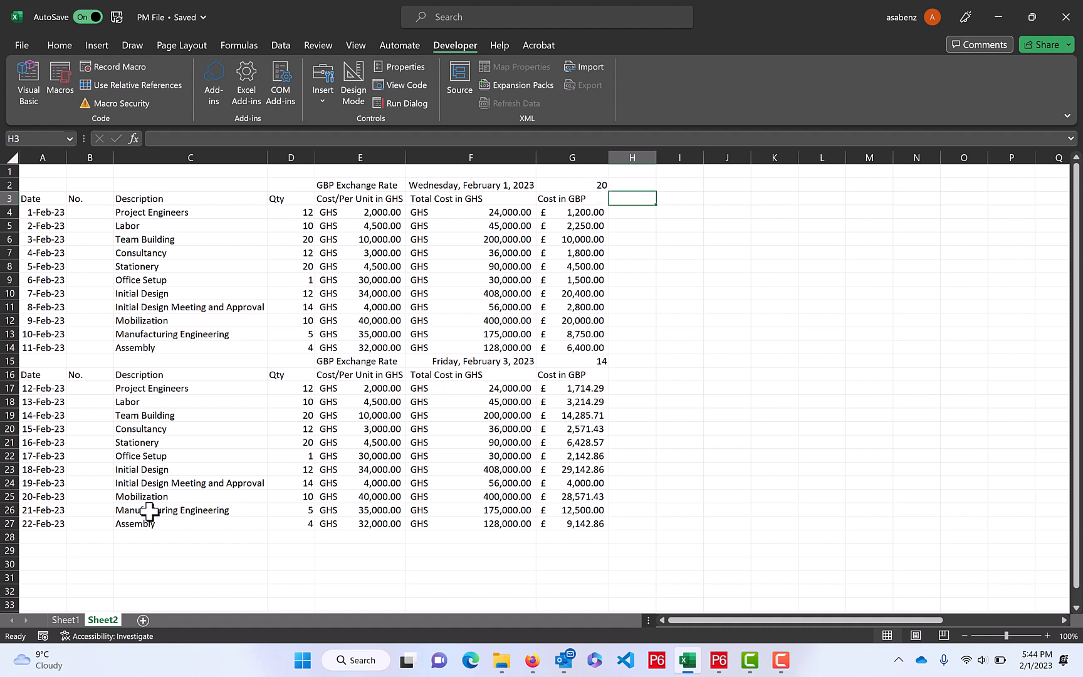
left_click(71, 618)
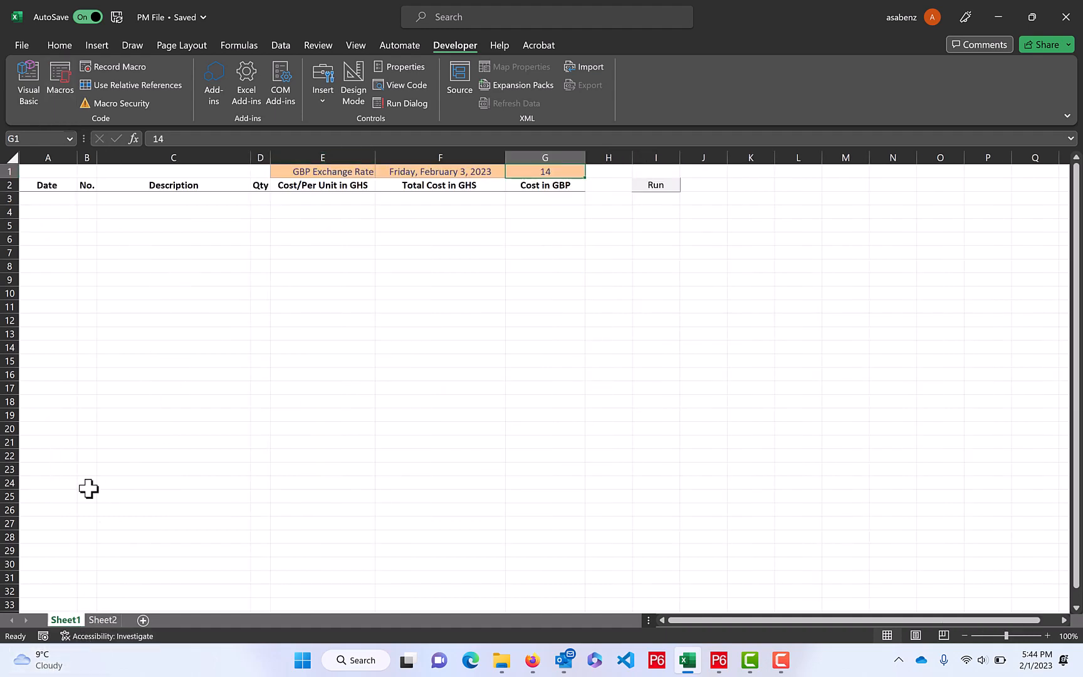
left_click(104, 620)
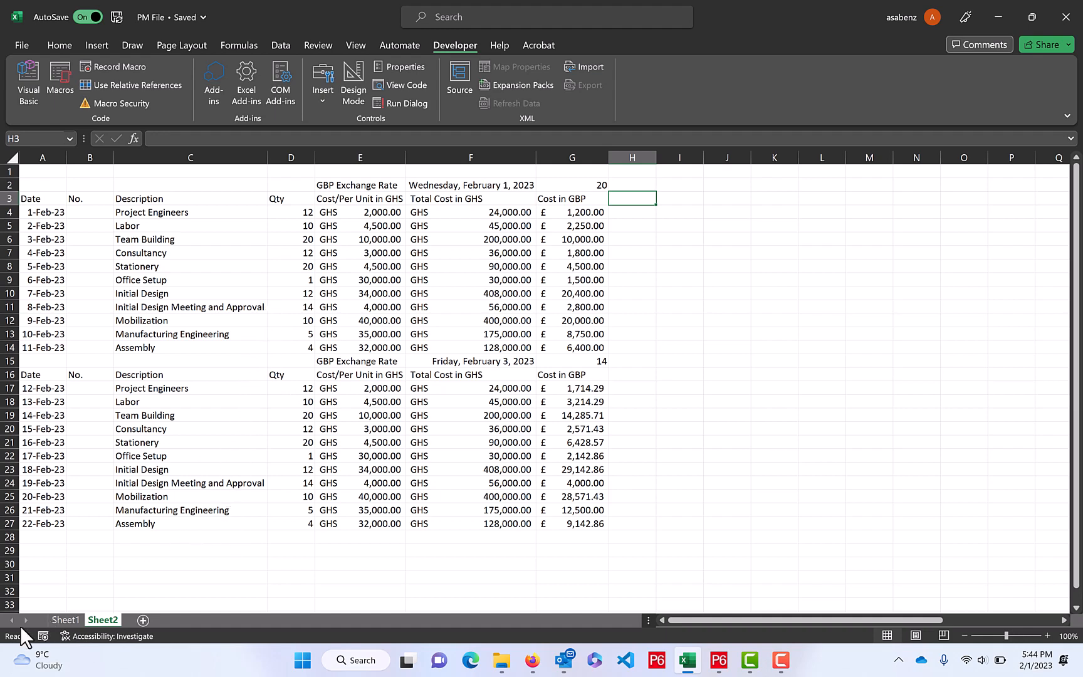
left_click(66, 620)
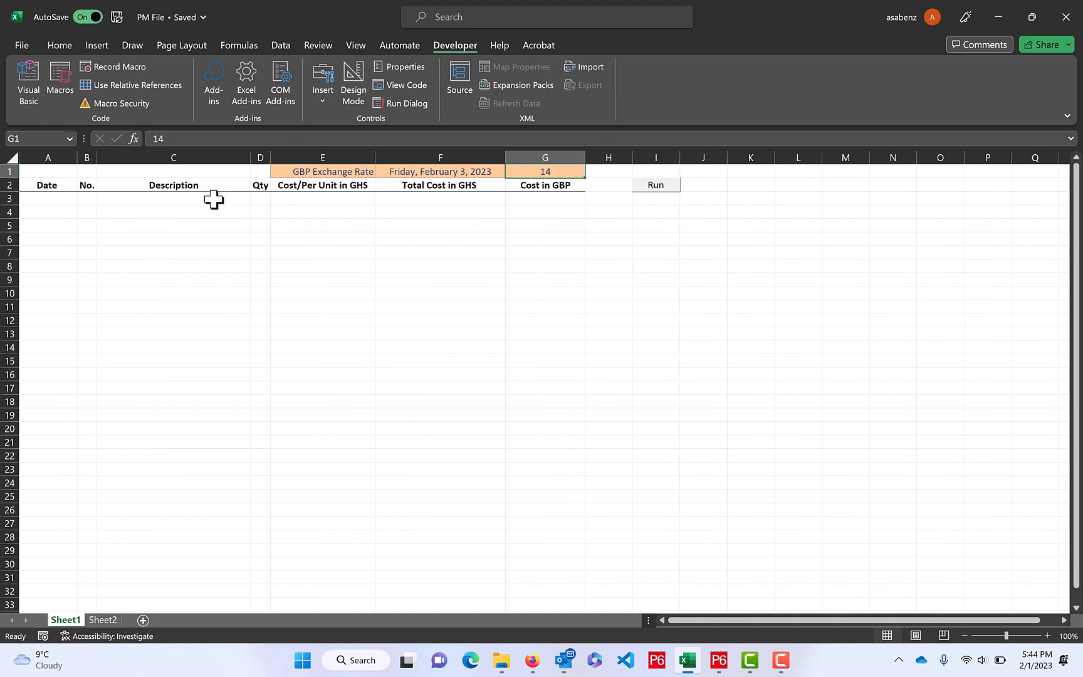
left_click(97, 620)
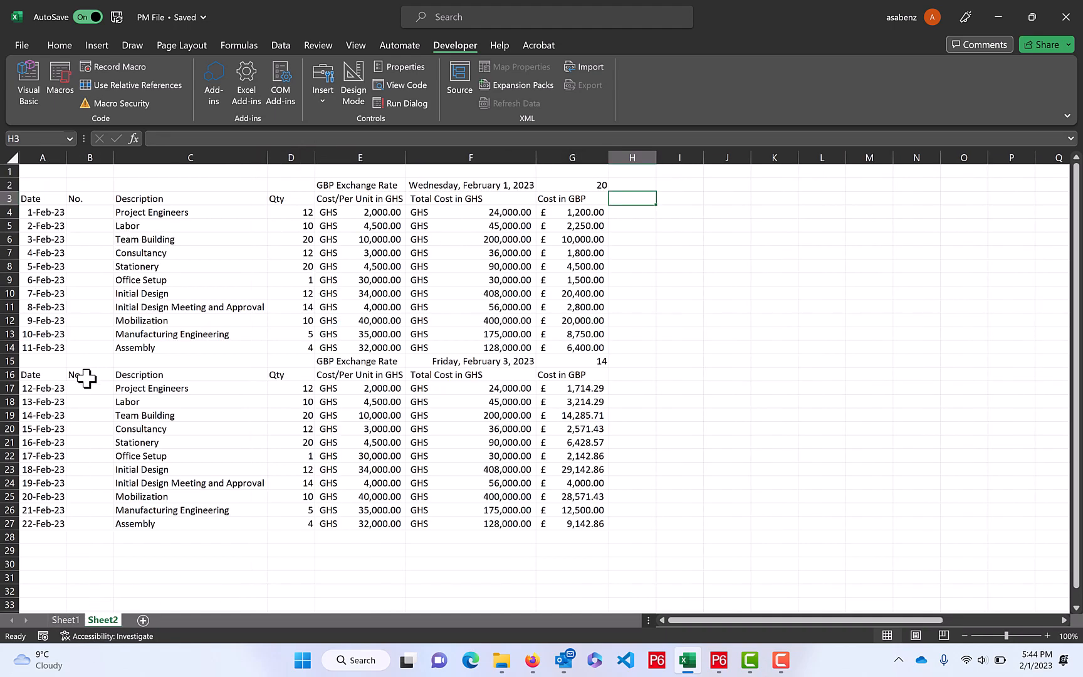
double_click(36, 390)
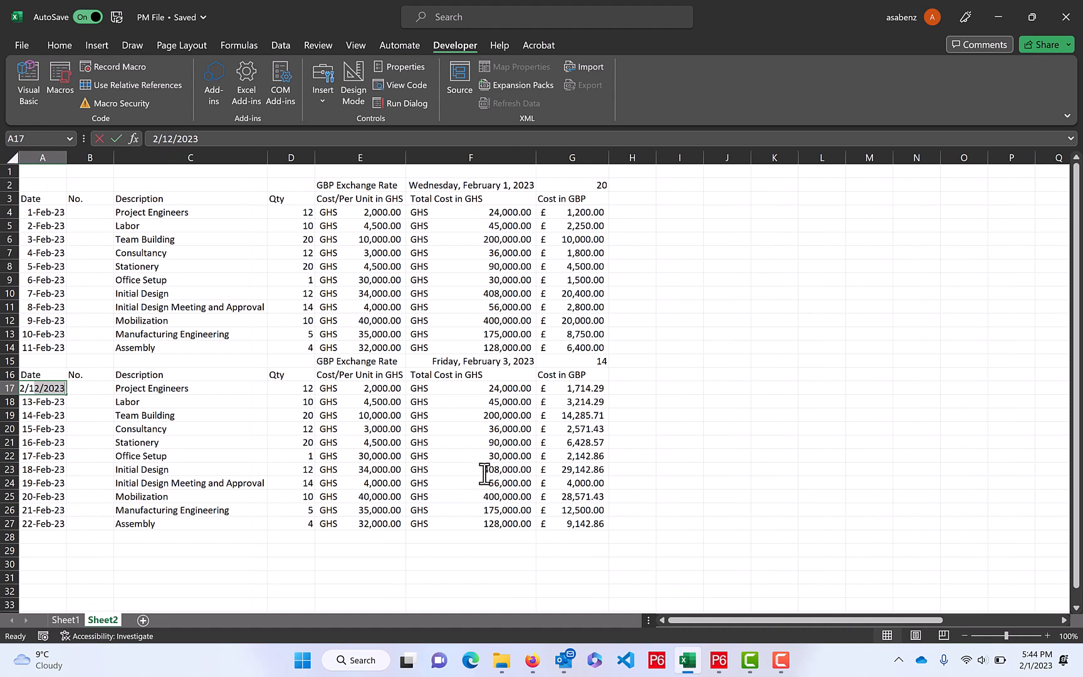
left_click(203, 427)
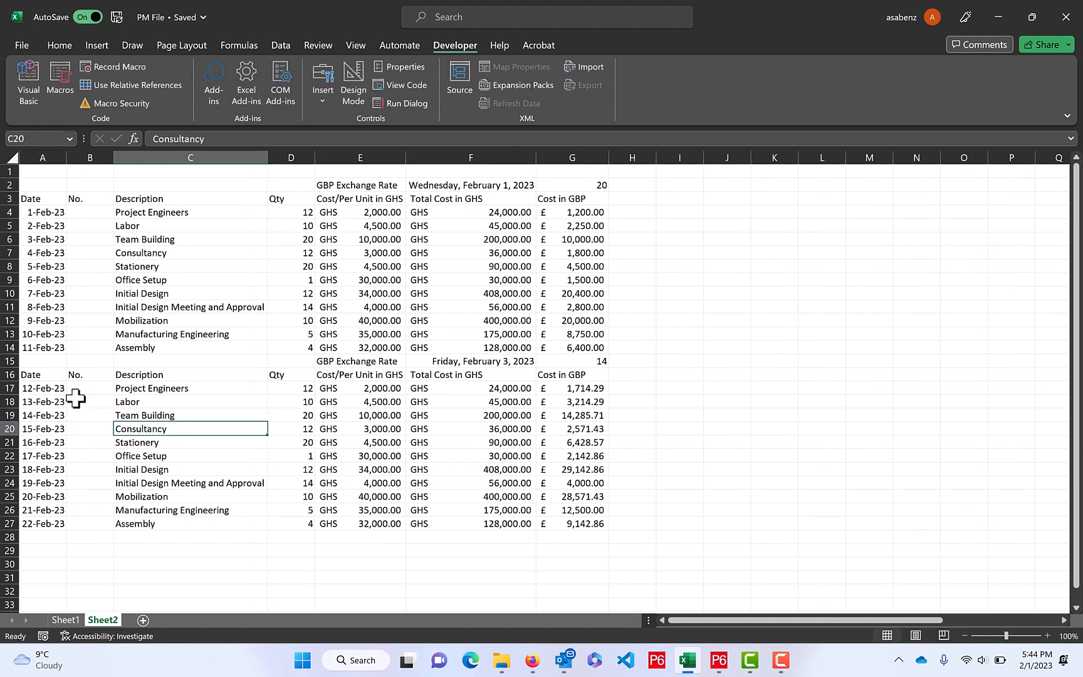
double_click(38, 389)
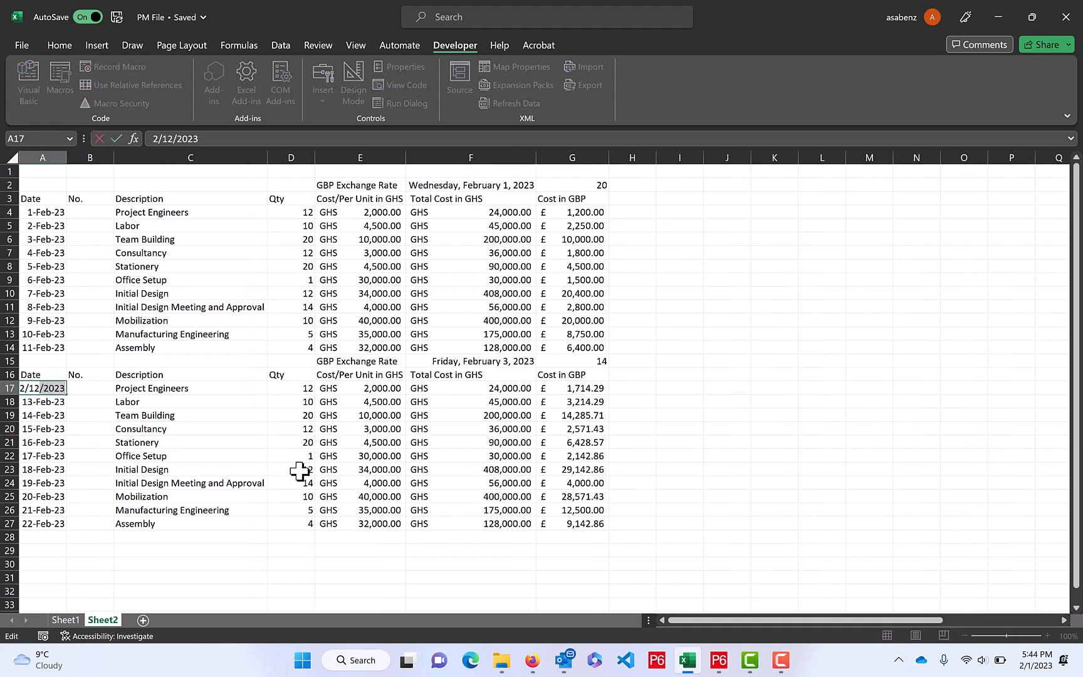
left_click(188, 416)
Copy the second block of cost records, A17:G27 on Sheet2, and paste it into Sheet1 starting at A3
left_click(52, 387)
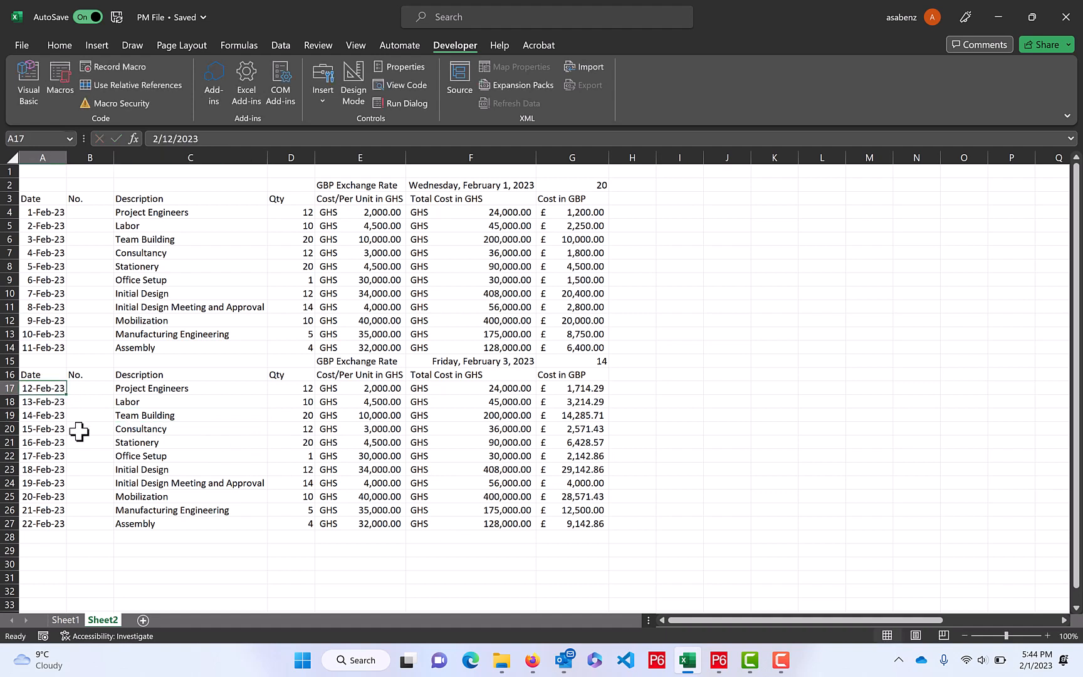
left_click_drag(78, 431, 589, 523)
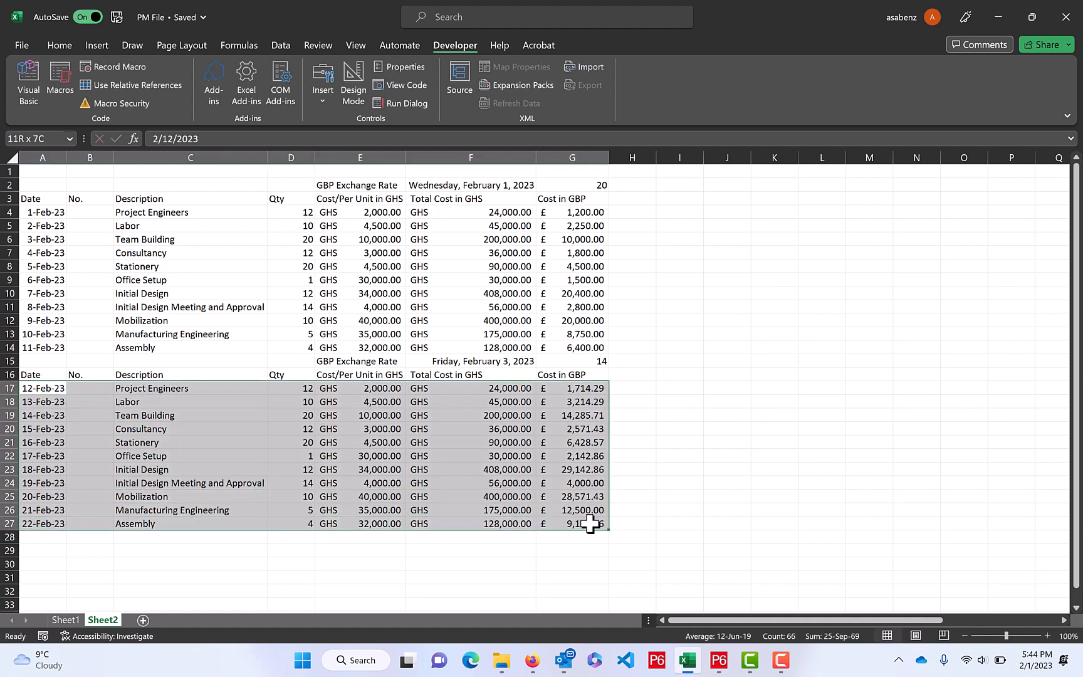
key("ctrl+c")
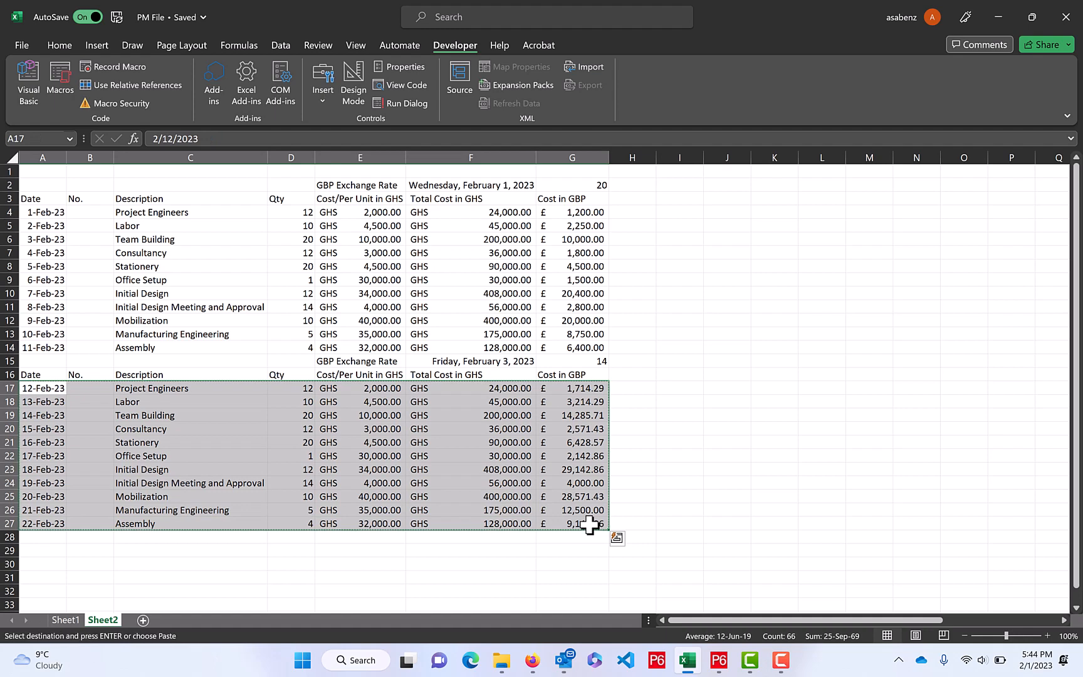
left_click(66, 619)
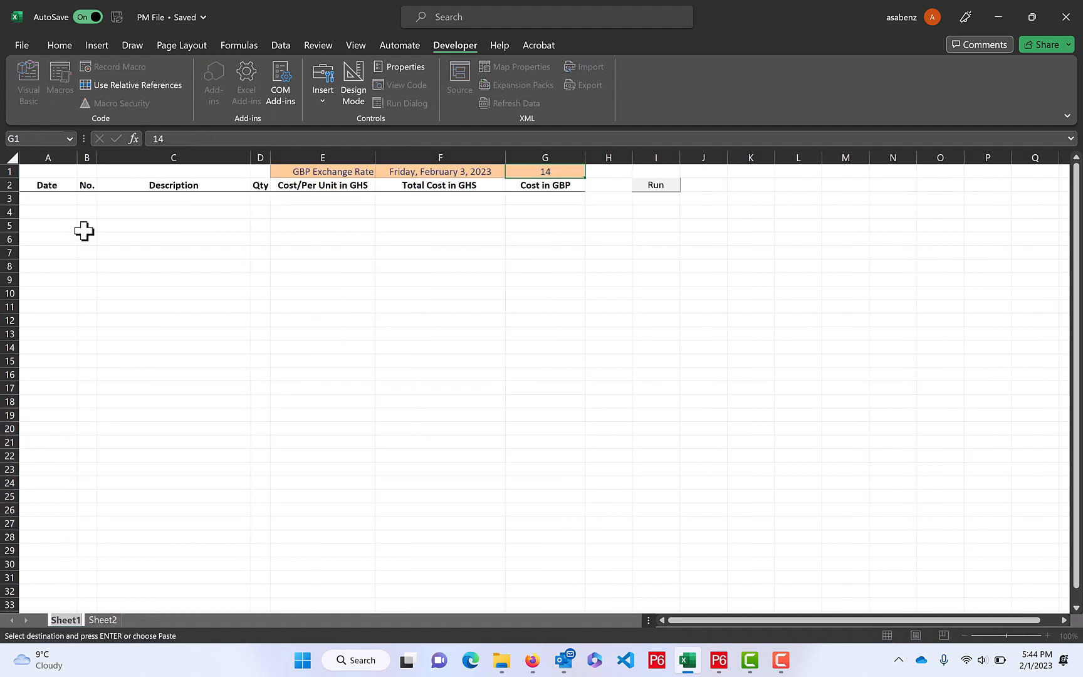
left_click(41, 199)
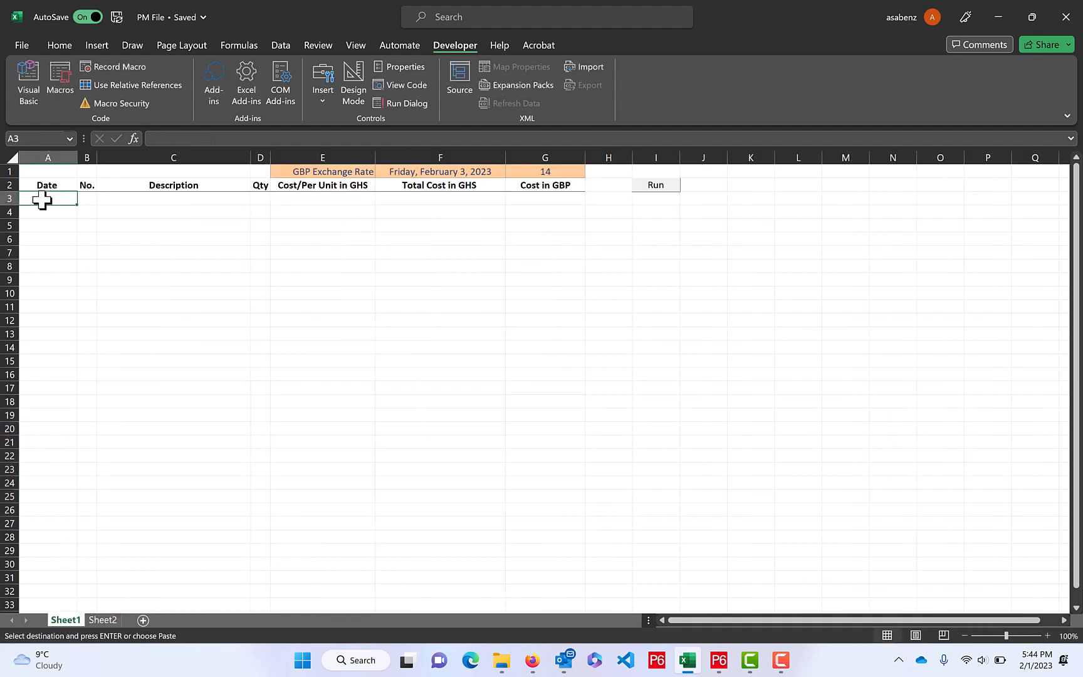
key("ctrl+v")
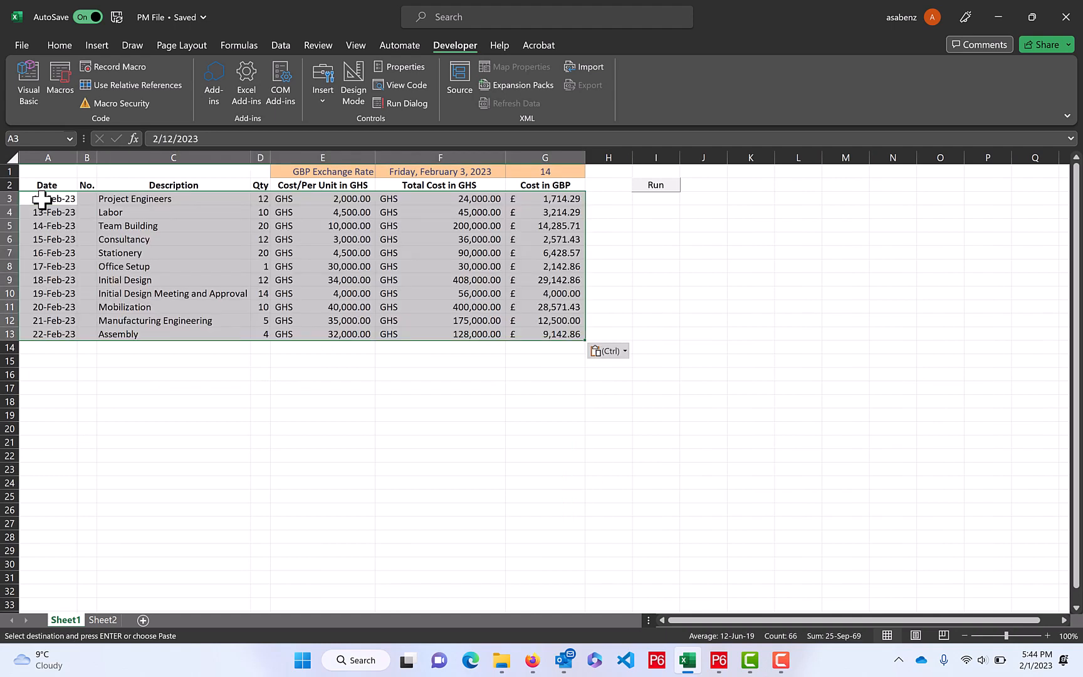
left_click(547, 217)
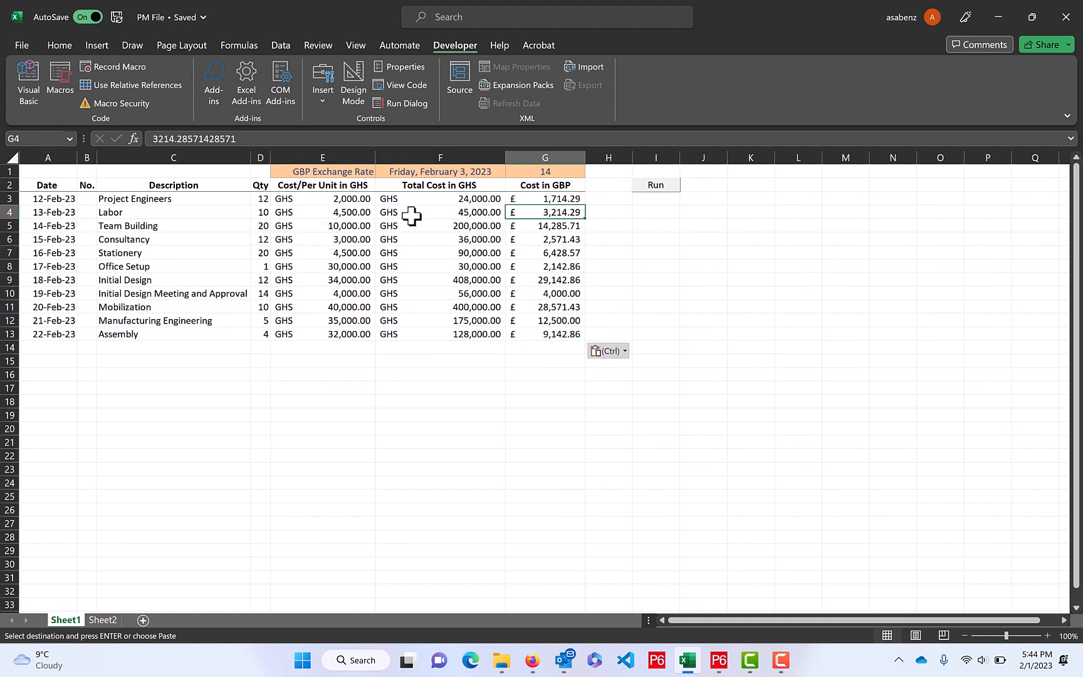
left_click(61, 197)
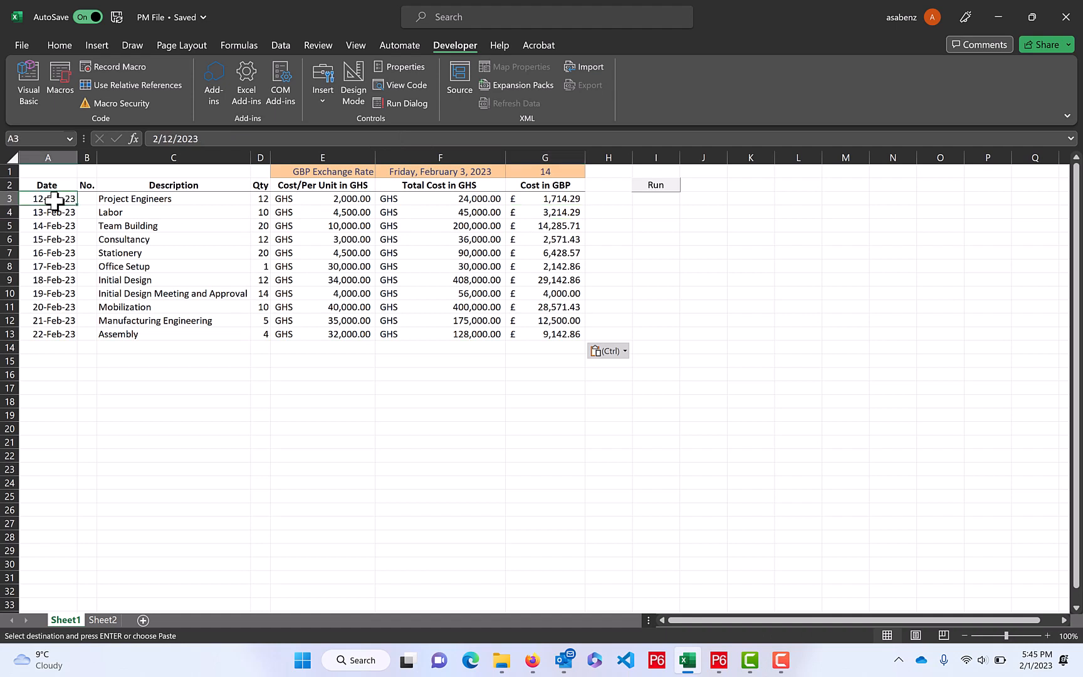
key("Escape")
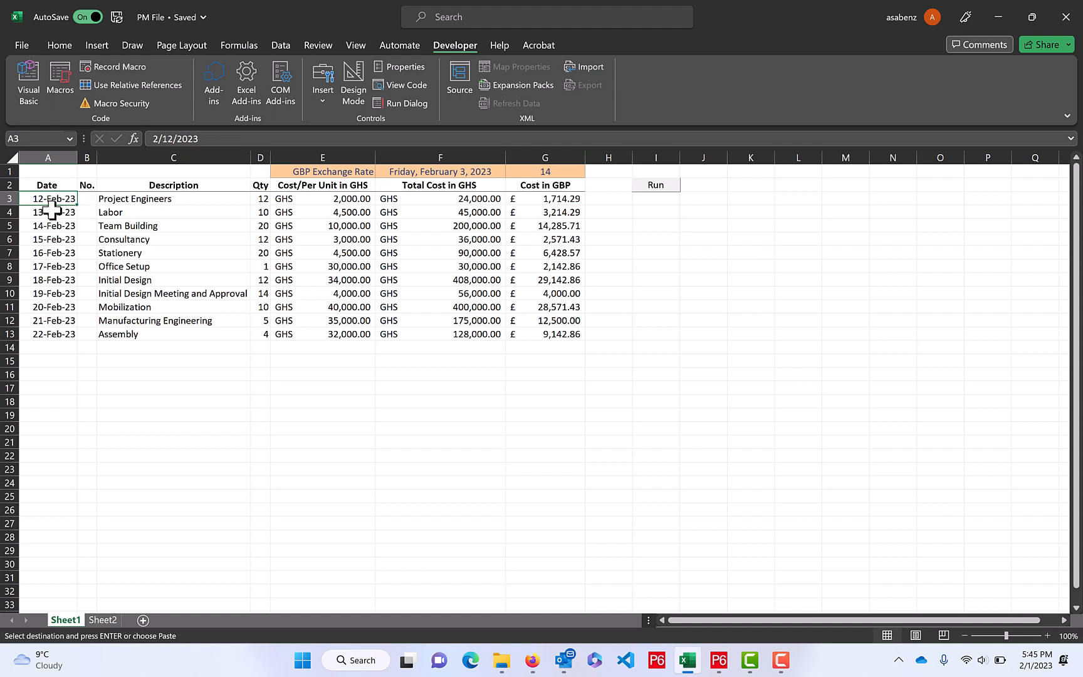
key("Escape")
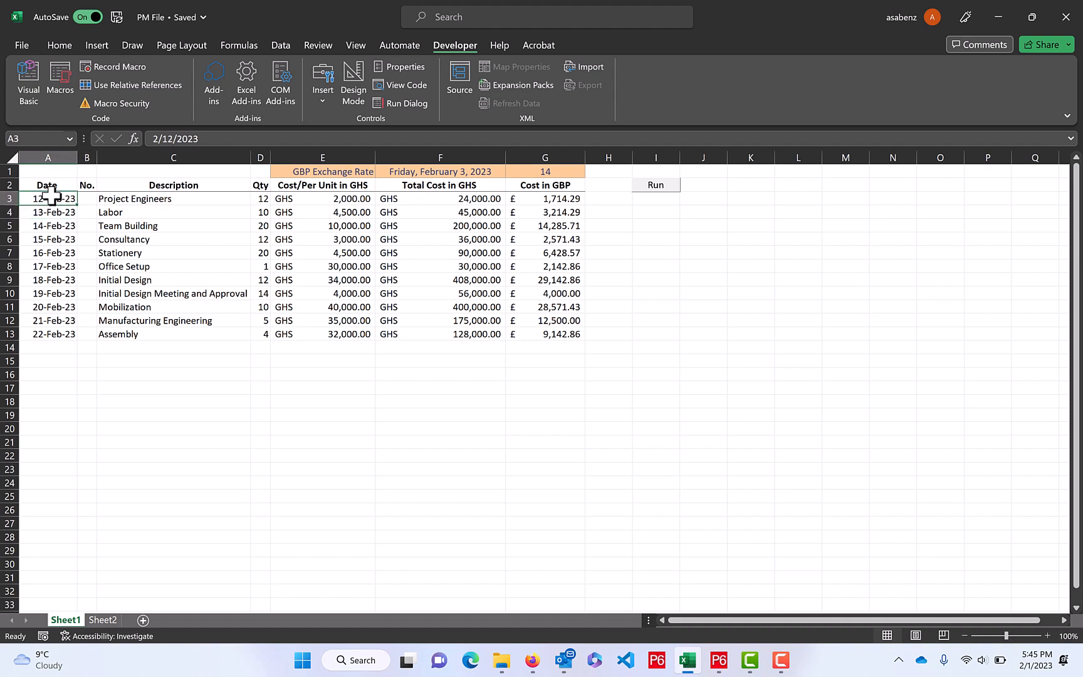
Set the first date in A3 to 2/23/2023 and fill consecutive dates down to A13
double_click(52, 198)
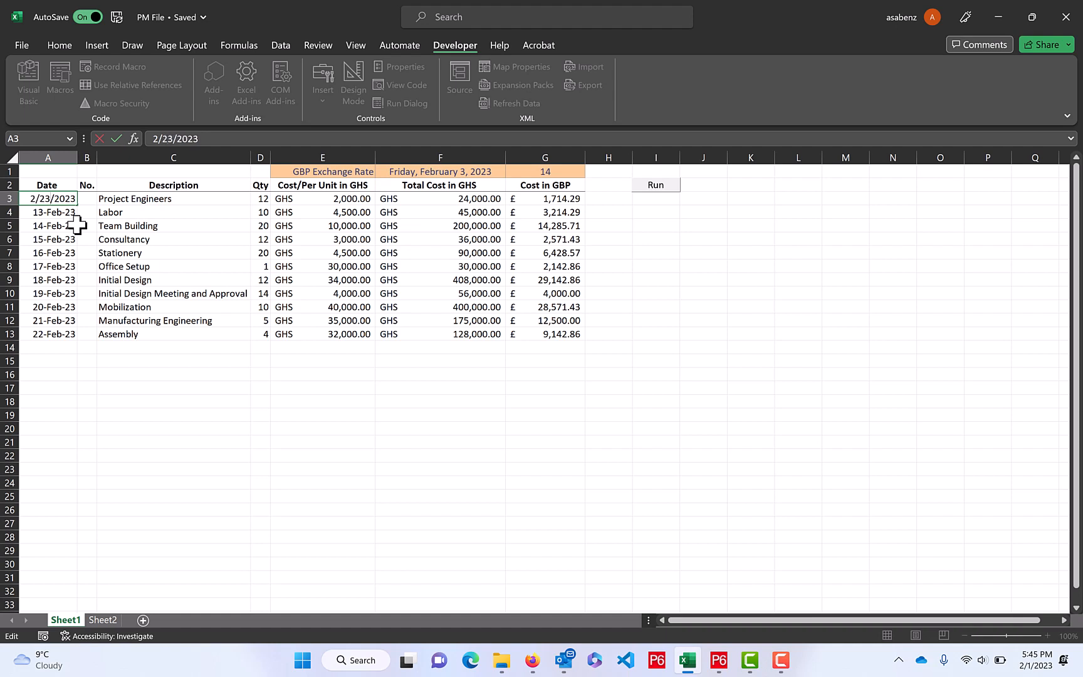
left_click(88, 226)
left_click(66, 202)
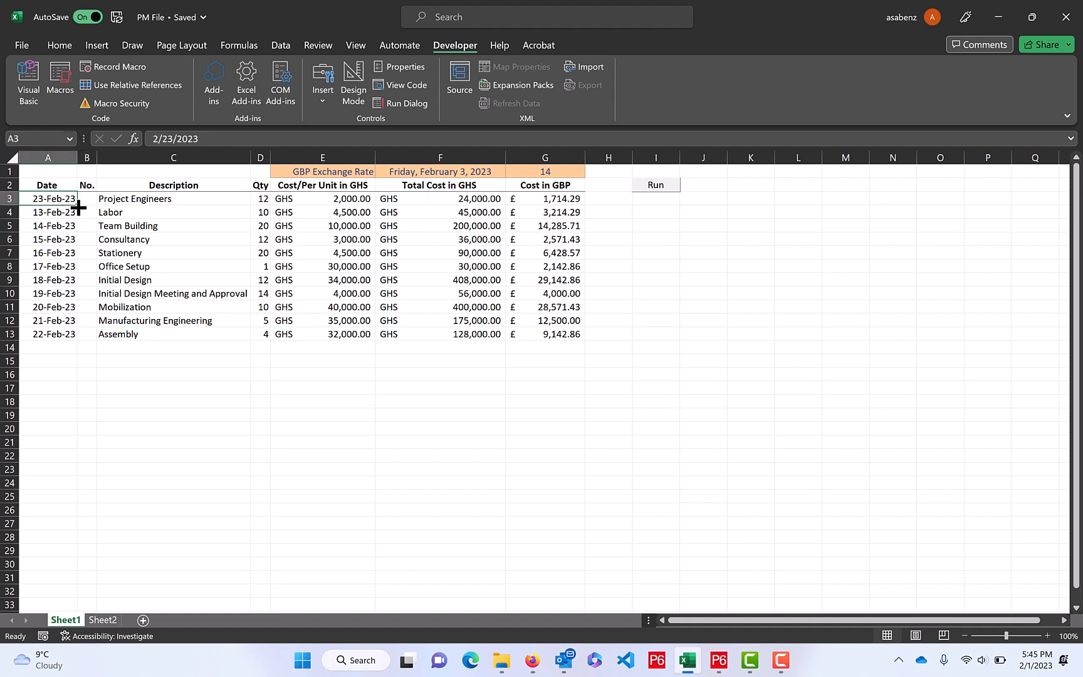
double_click(77, 207)
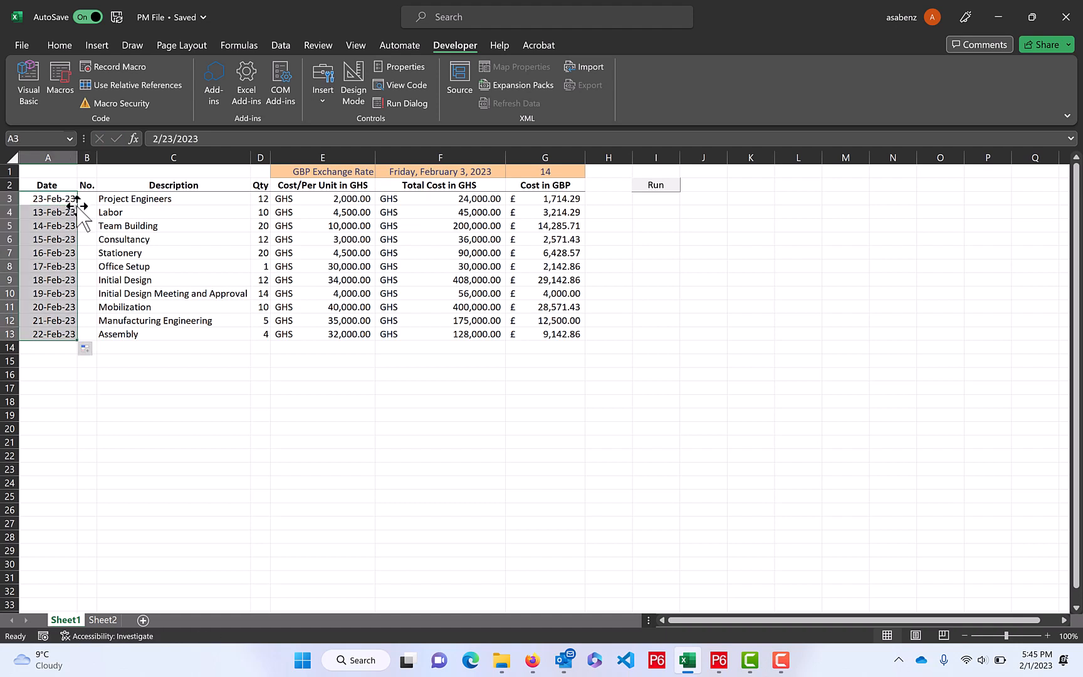
left_click(49, 334)
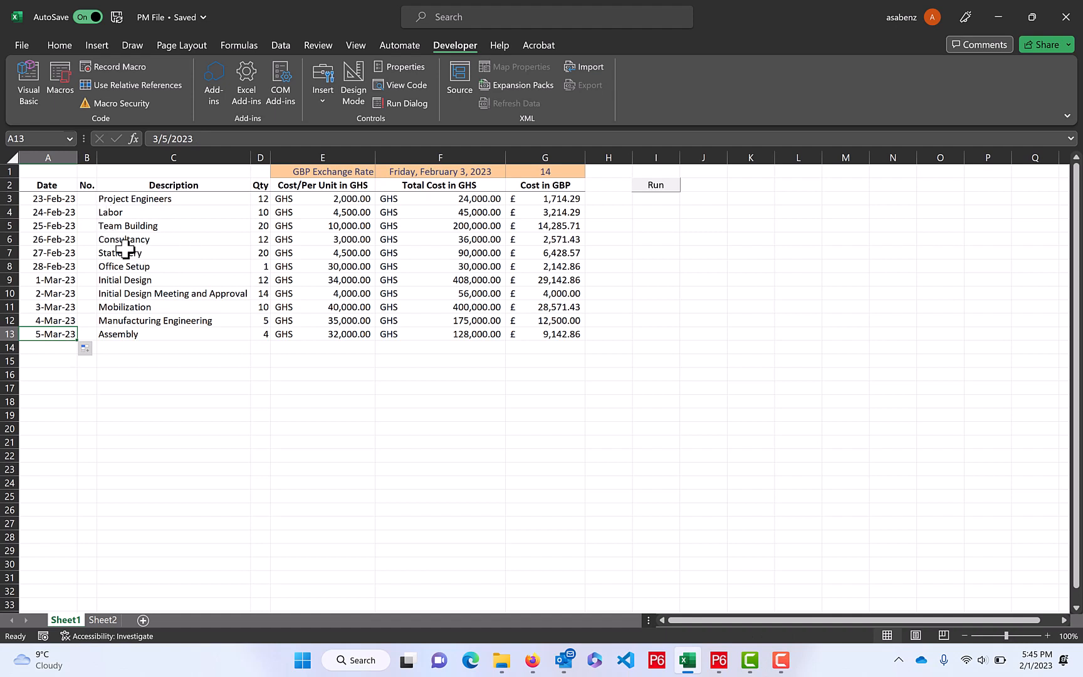
Set the GBP exchange rate in G1 to 25
left_click(544, 172)
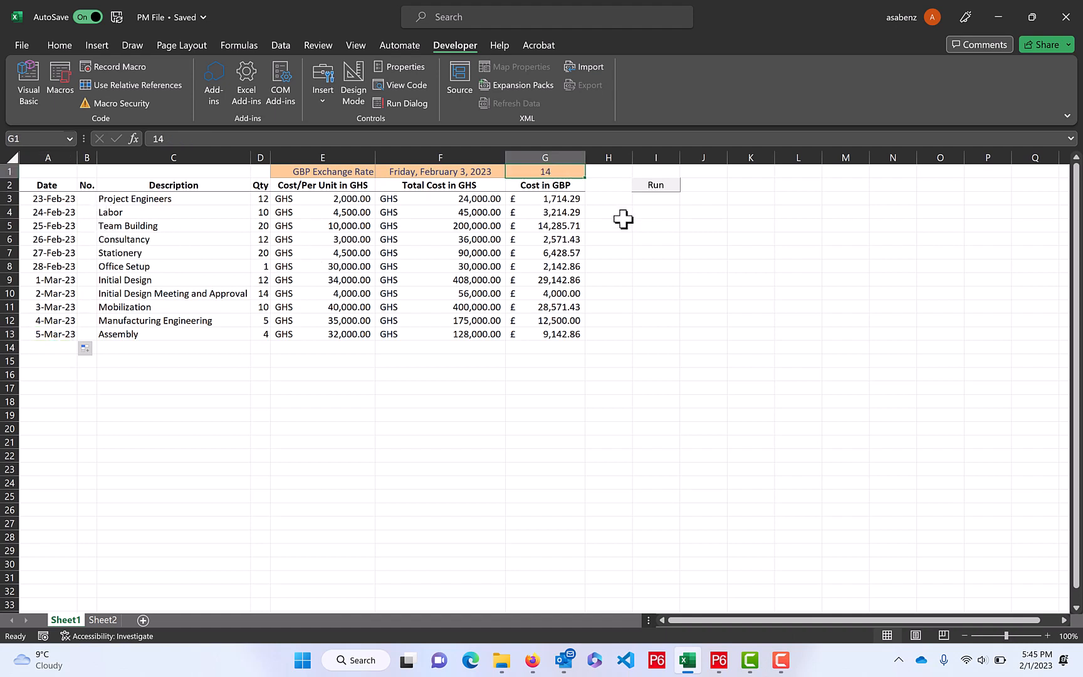
type("25")
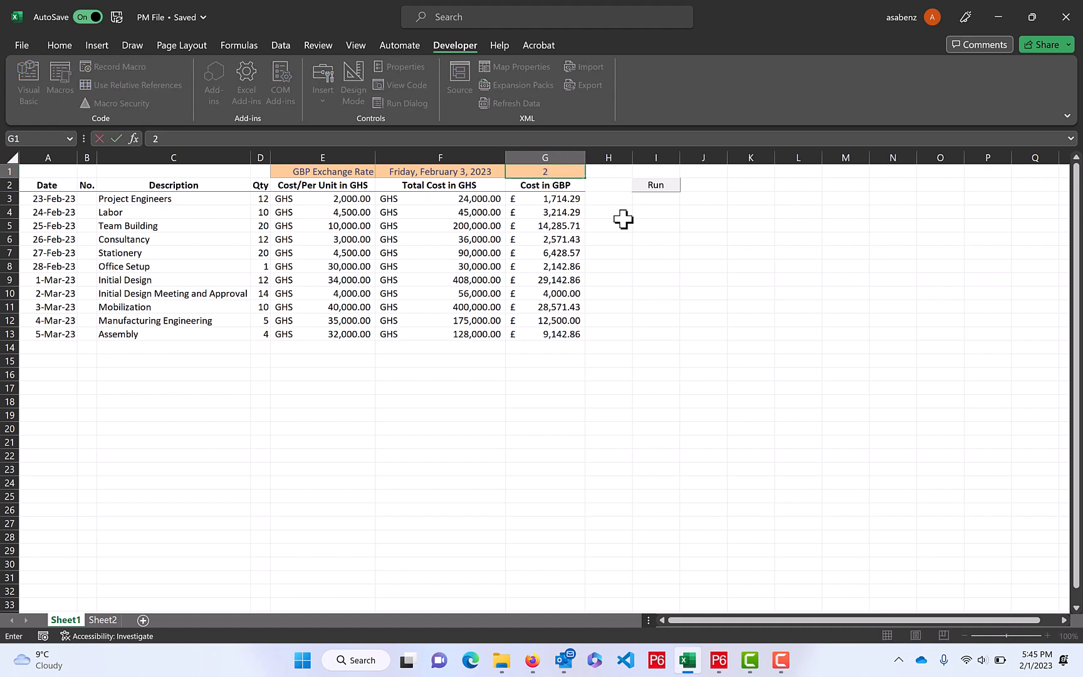
left_click(552, 199)
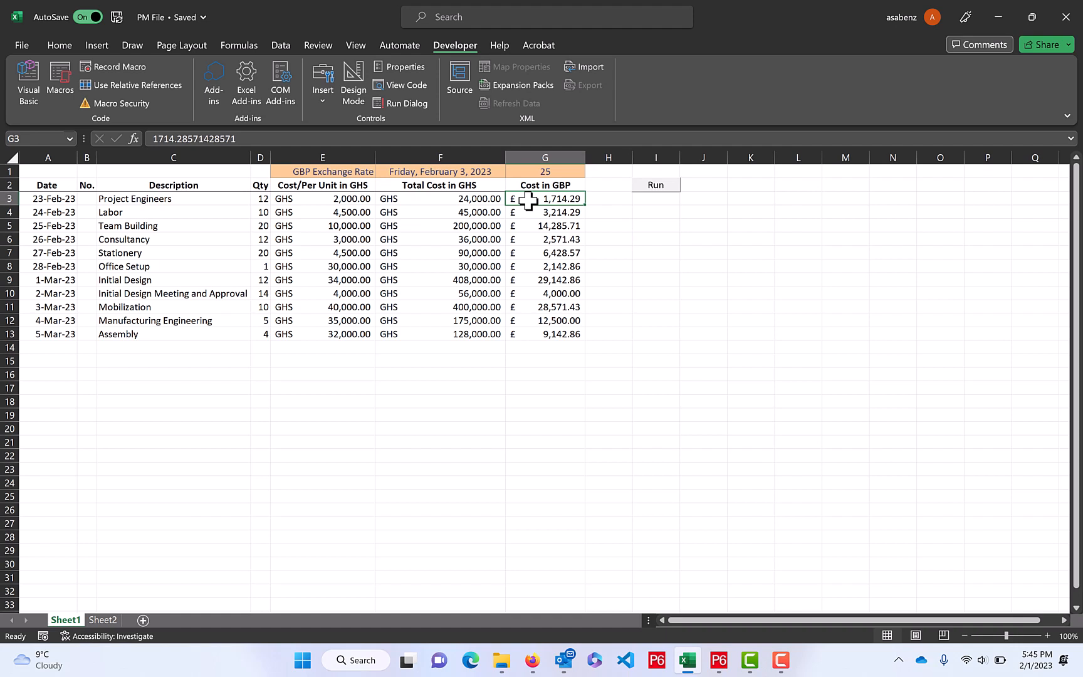
type("=")
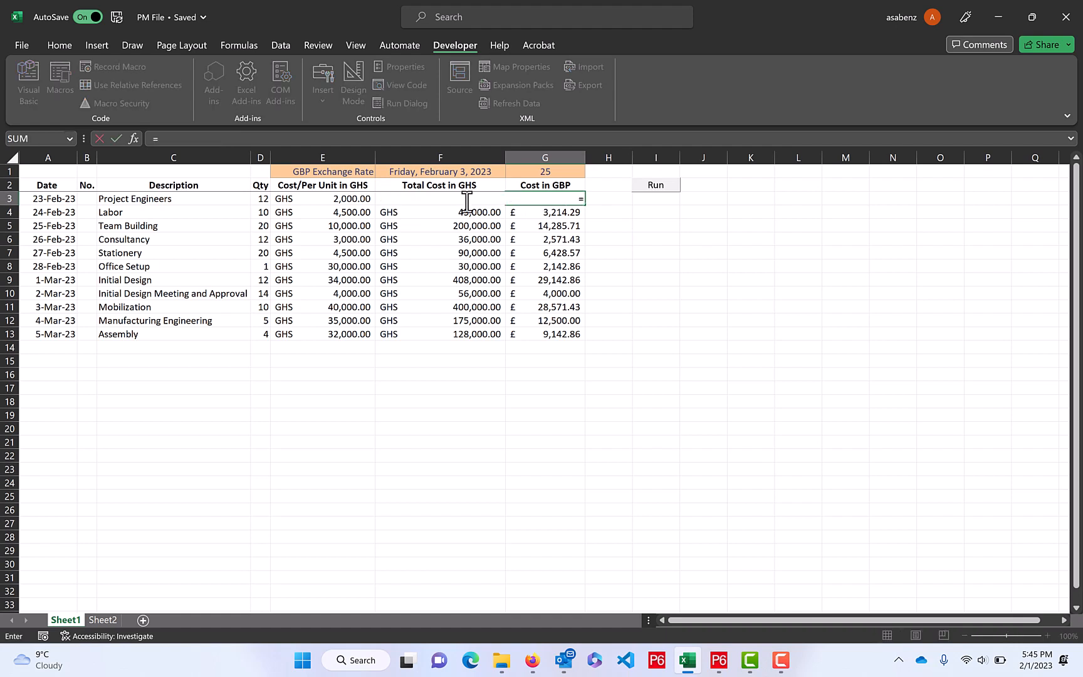
key("Escape")
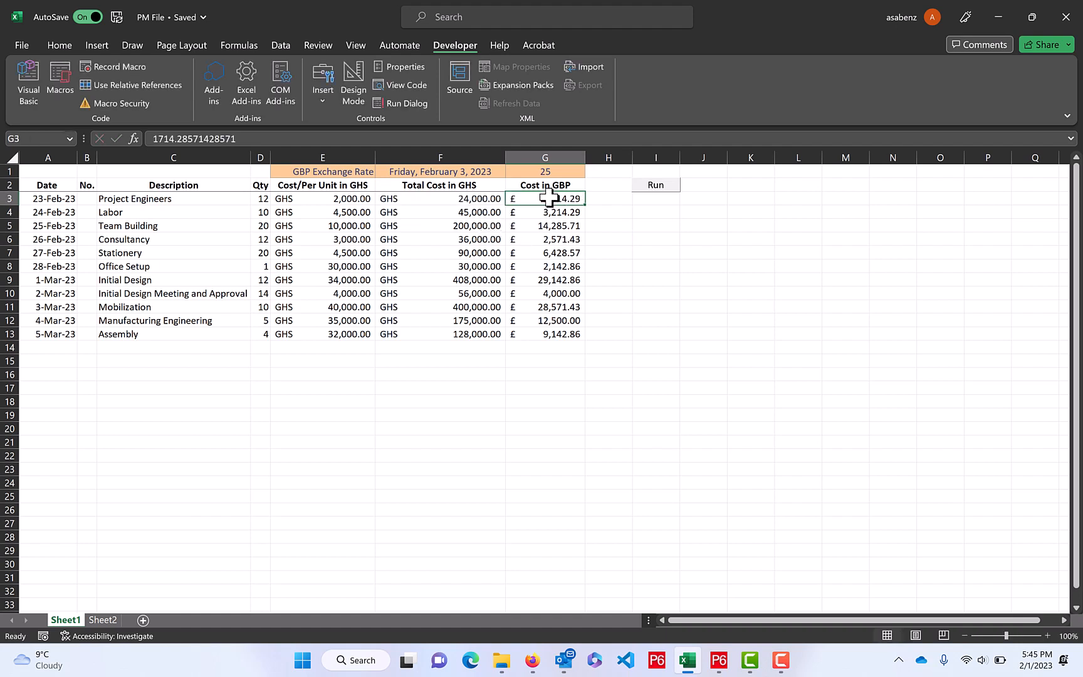
double_click(565, 198)
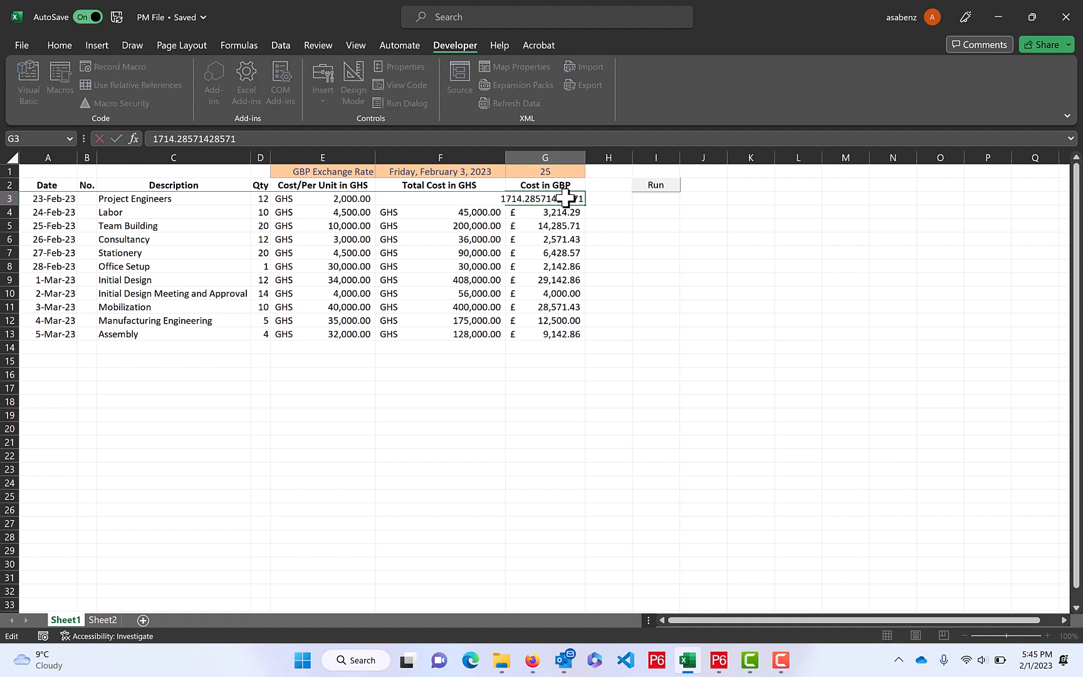
left_click(553, 254)
double_click(556, 199)
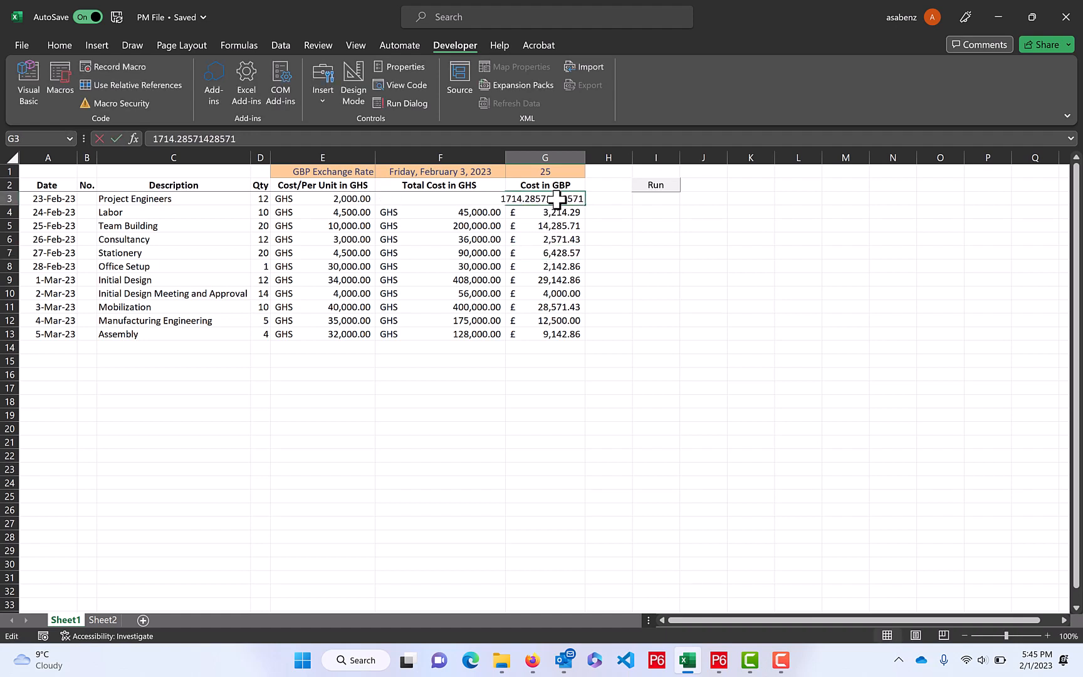
type("=")
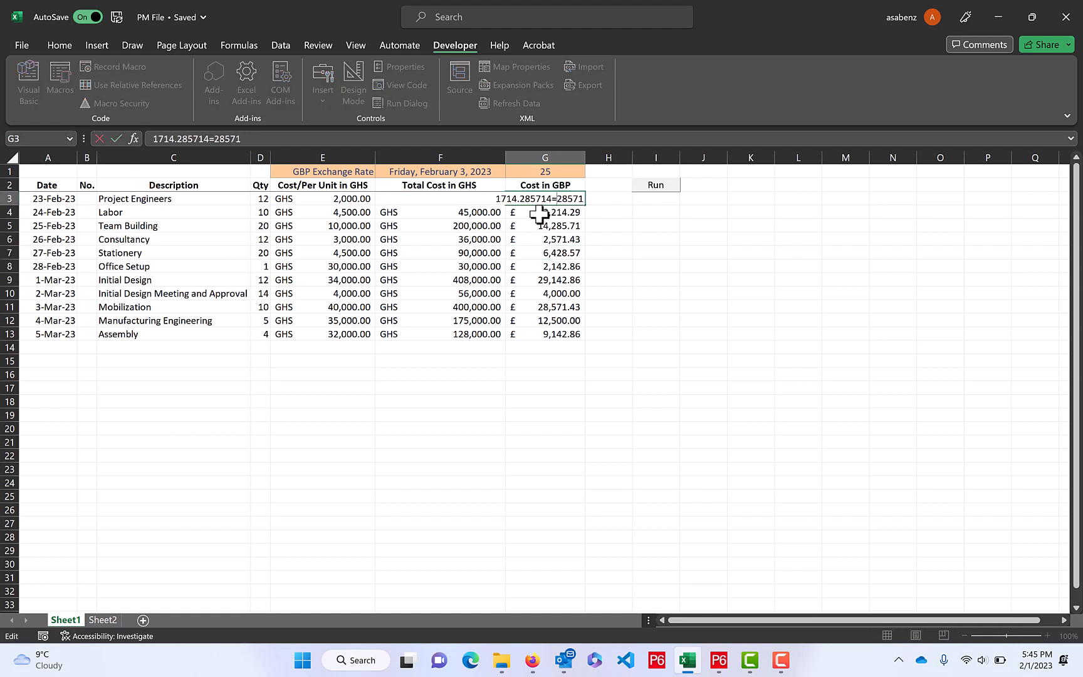
left_click(554, 266)
Replace the entry in G3 with the formula =F3/$G$1 and fill it down to G13
left_click(566, 198)
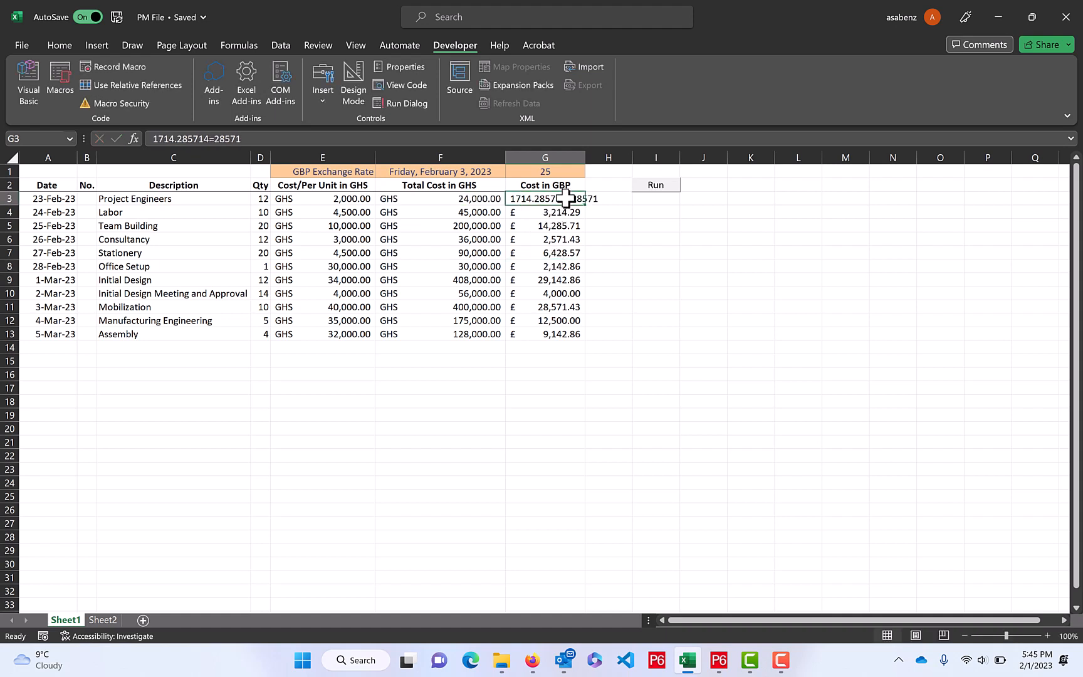
key("Delete")
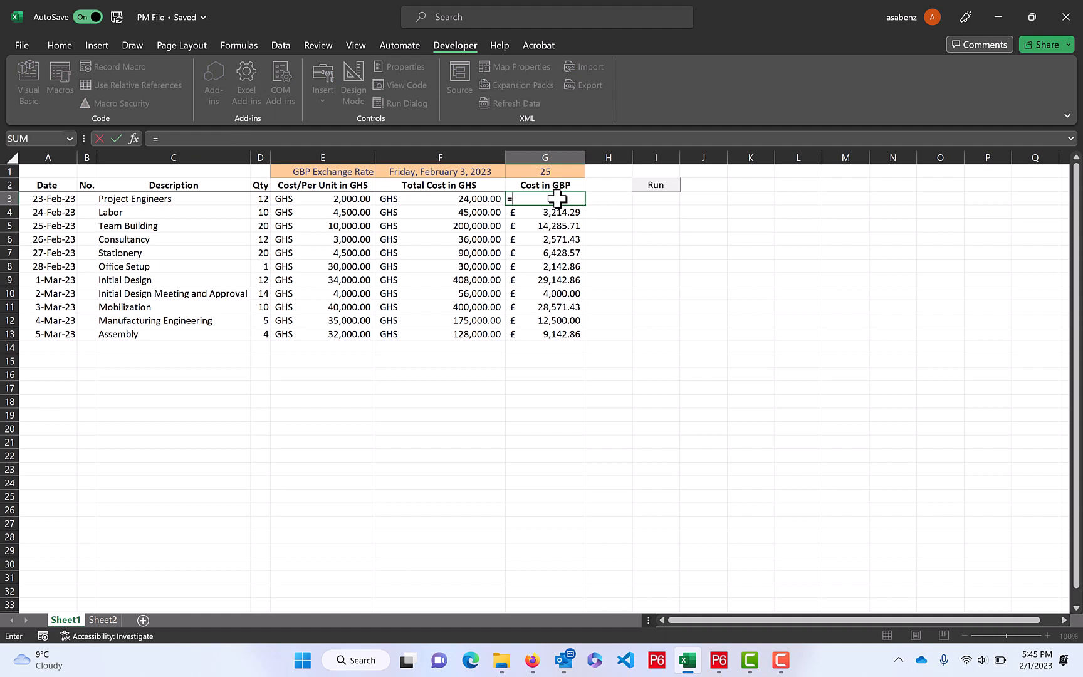
left_click(472, 199)
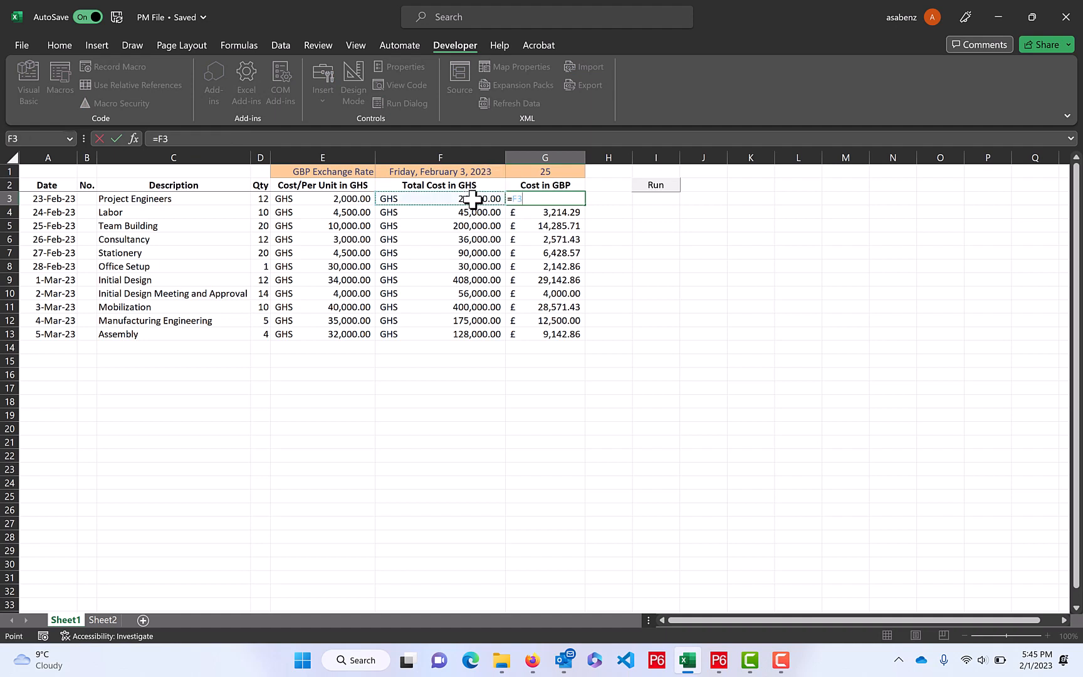
type("/")
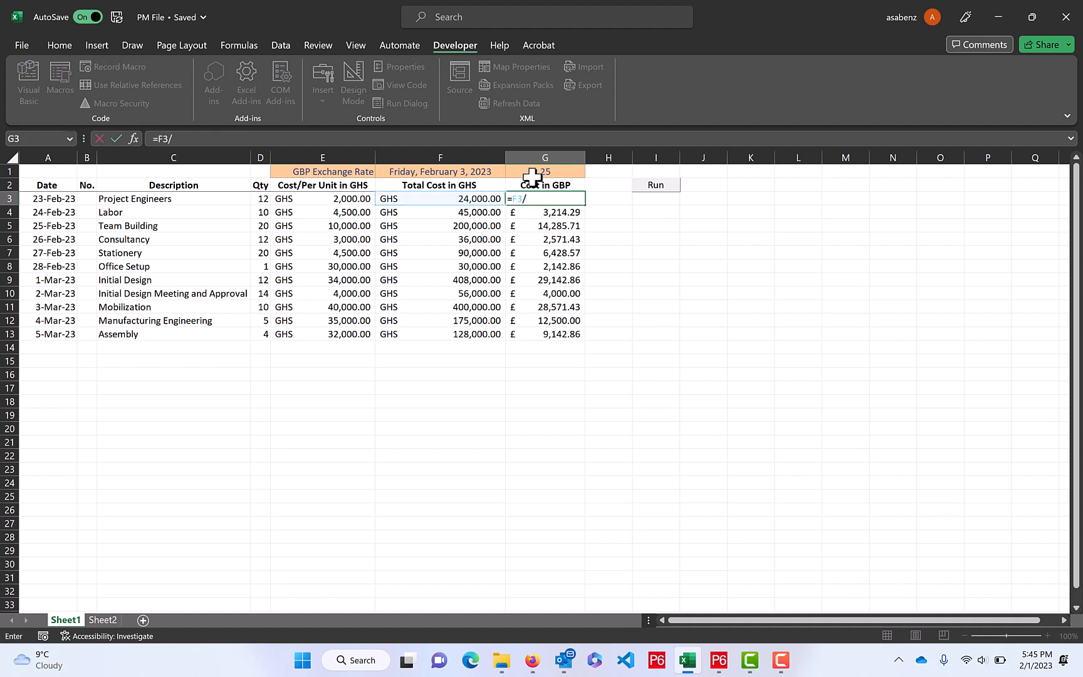
left_click(532, 177)
key("Return")
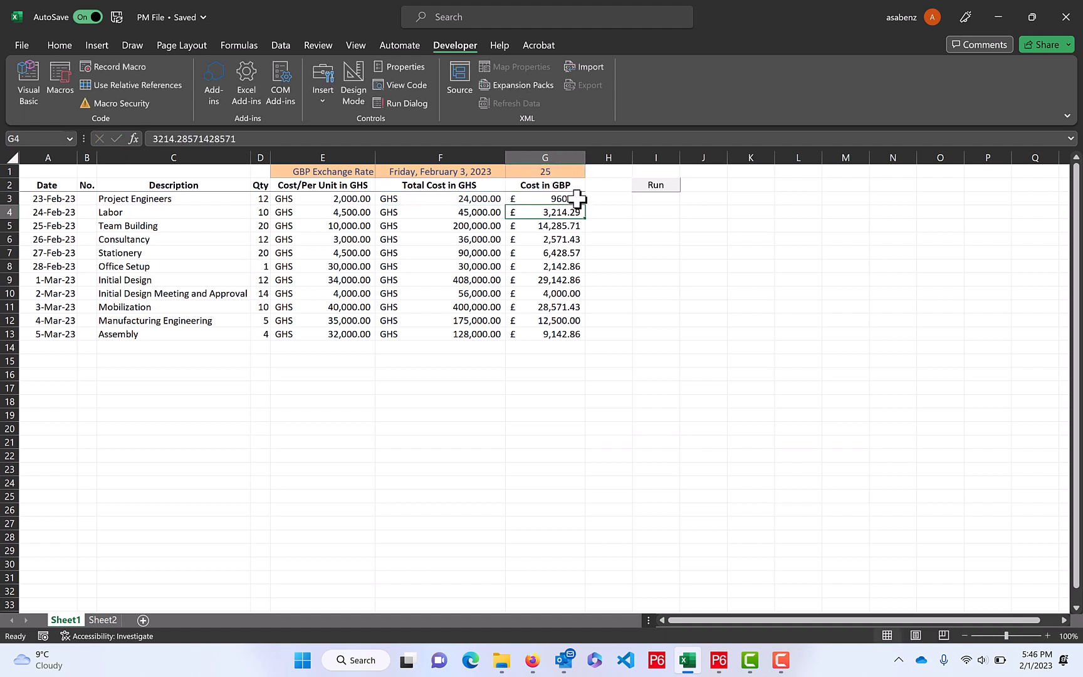
left_click(577, 199)
double_click(585, 207)
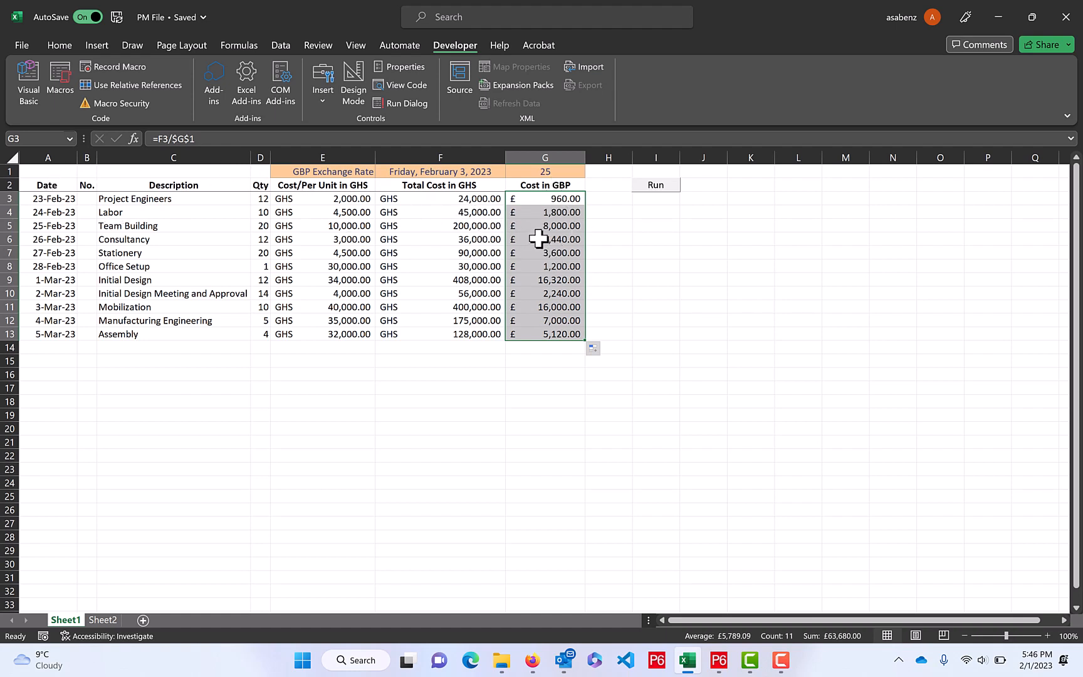
Check the record blocks already stored on Sheet2, then return to the new batch on Sheet1
left_click(103, 619)
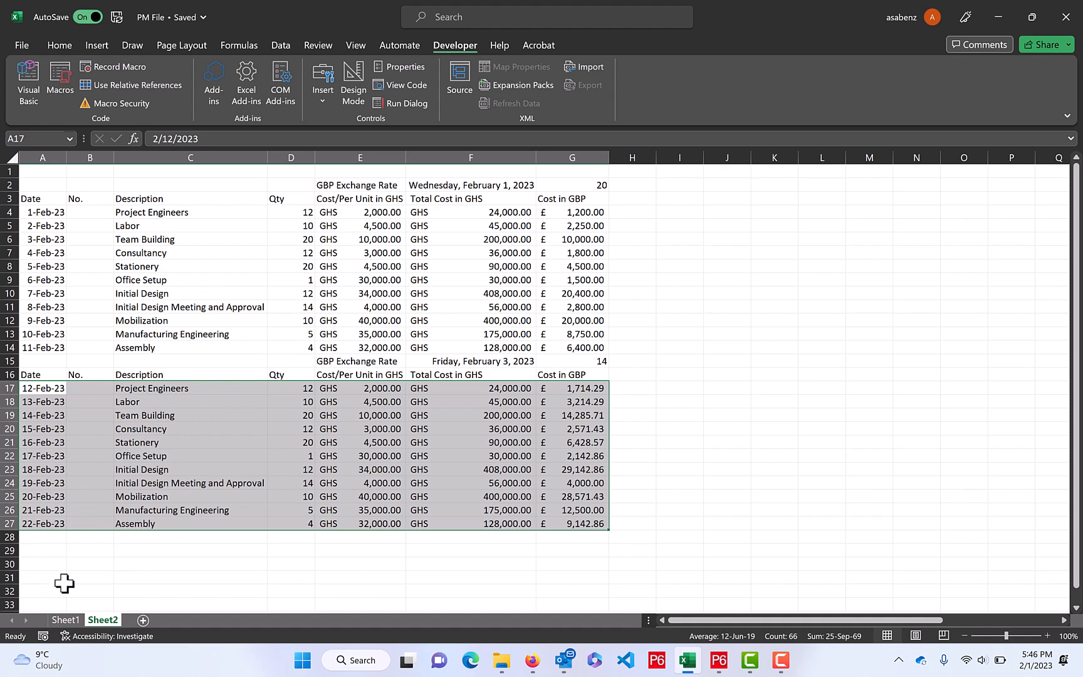
left_click(65, 624)
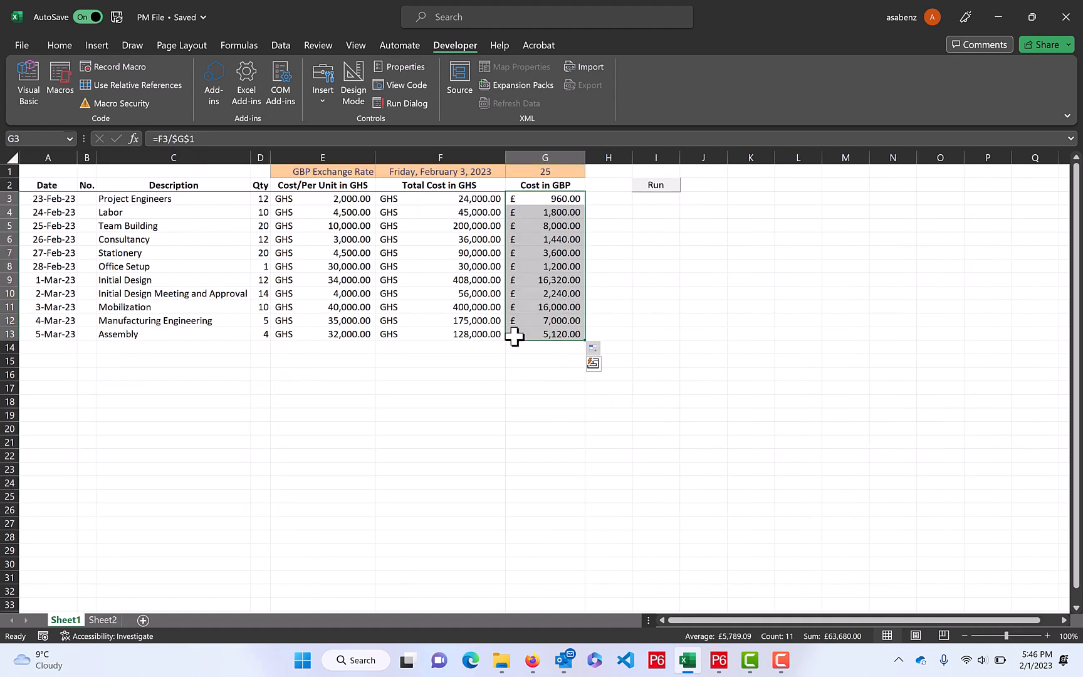
left_click(539, 398)
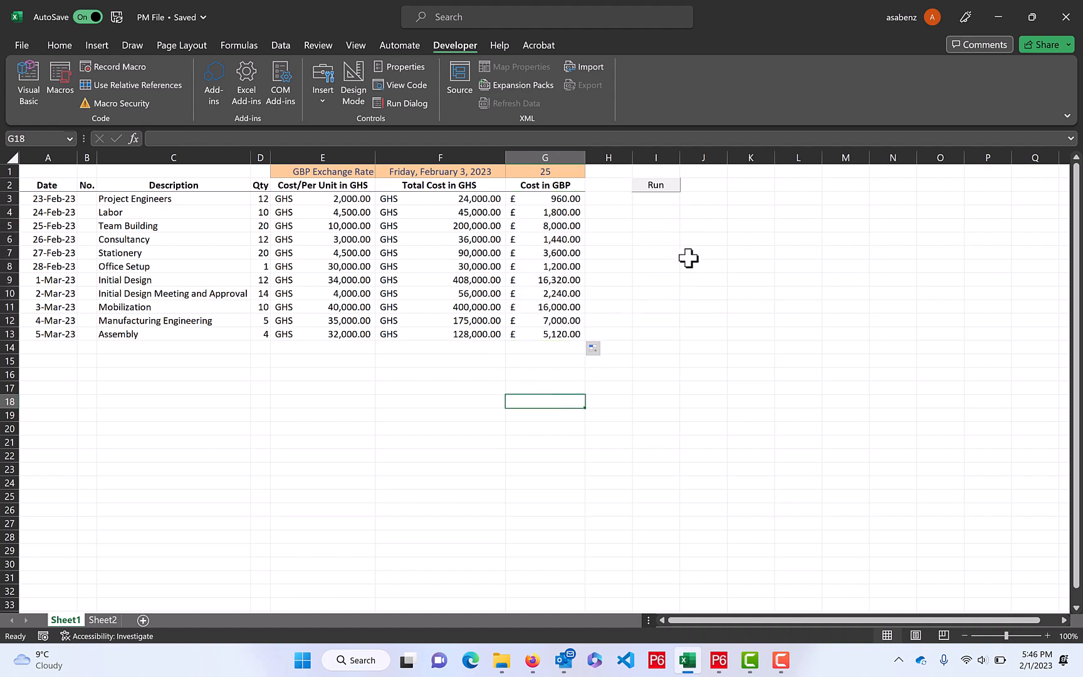
Switch to the ChatGPT conversation in Firefox and review the prompts and successive versions of the CopyData VBA code
key("alt+F11")
left_click(698, 289)
key("alt+Tab")
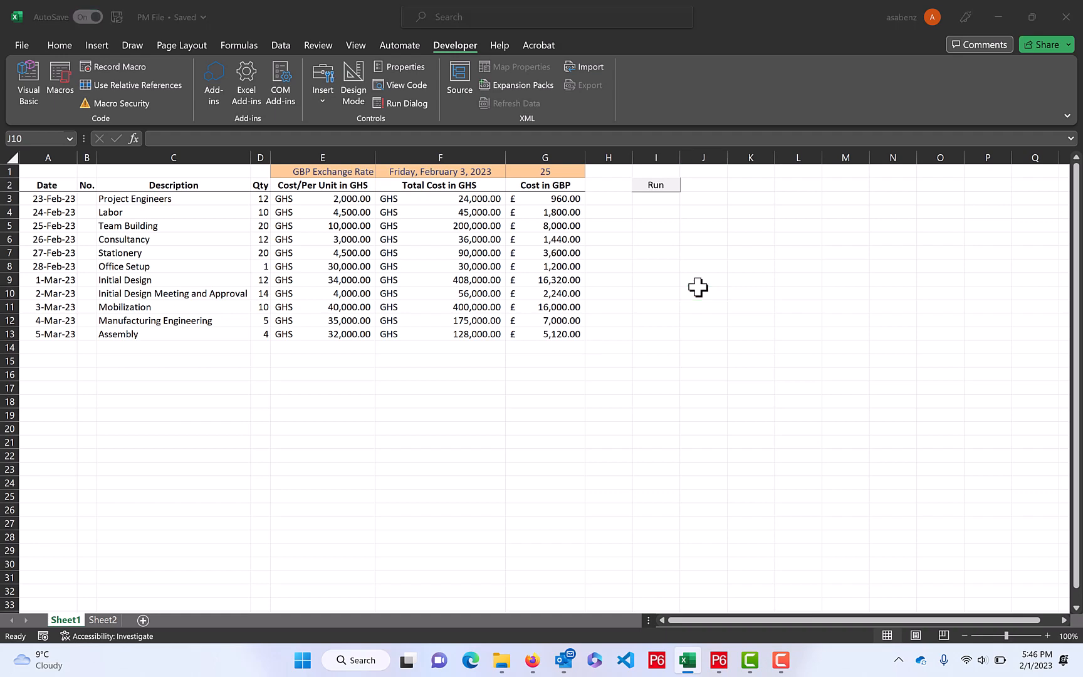
left_click(530, 661)
scroll(635, 295, "up", 5)
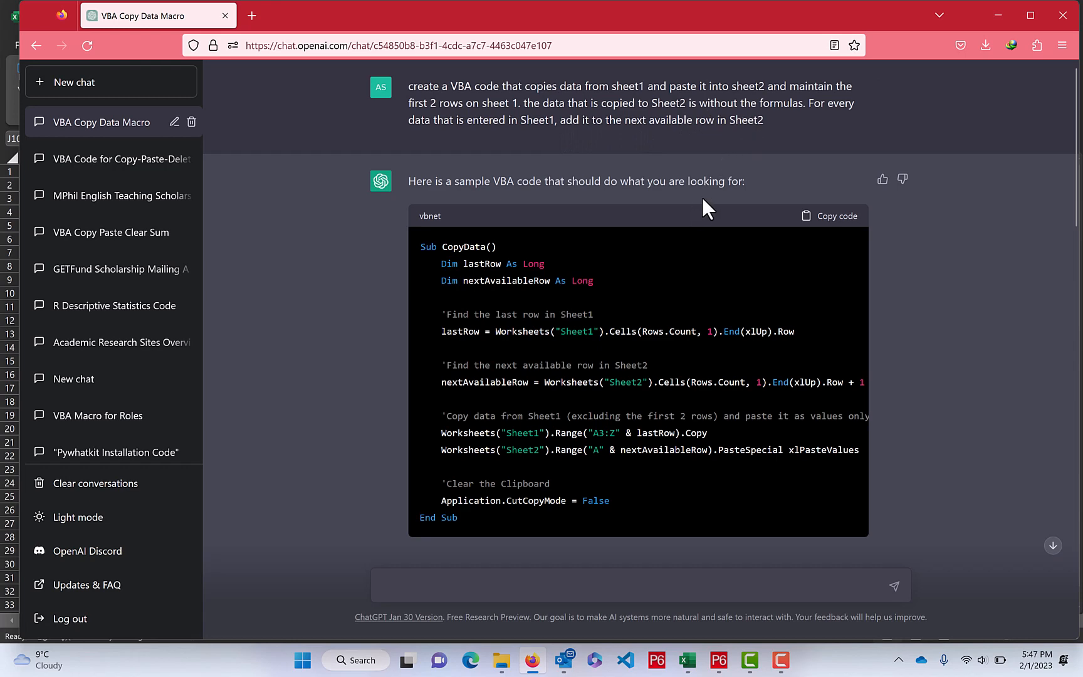
scroll(702, 198, "down", 5)
scroll(699, 199, "up", 3)
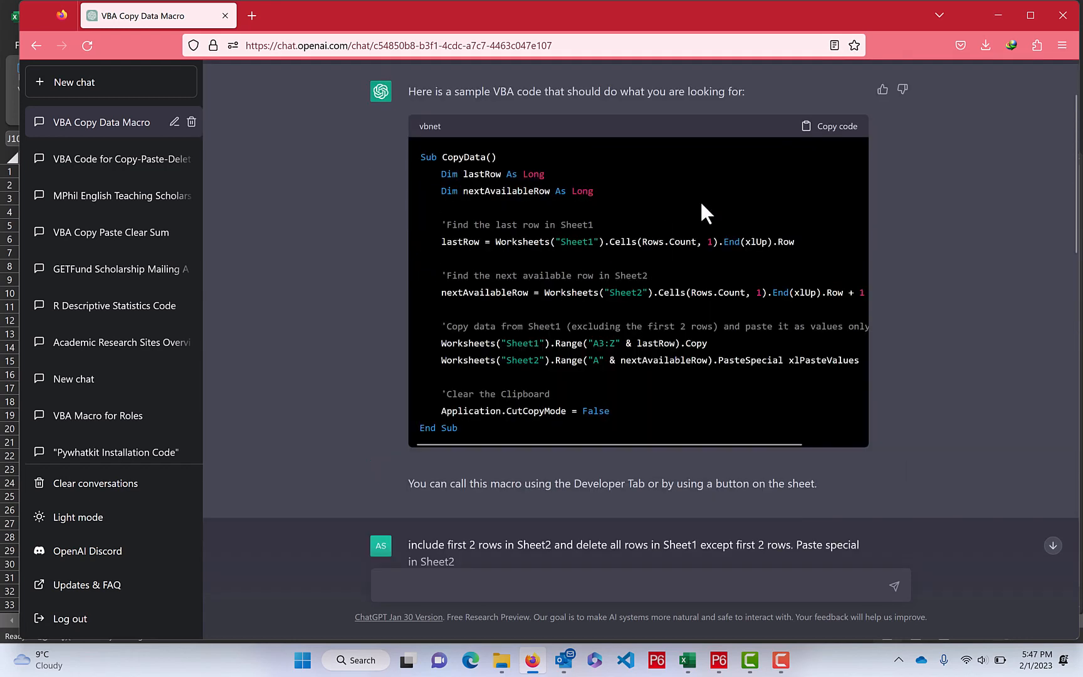
scroll(699, 200, "down", 1)
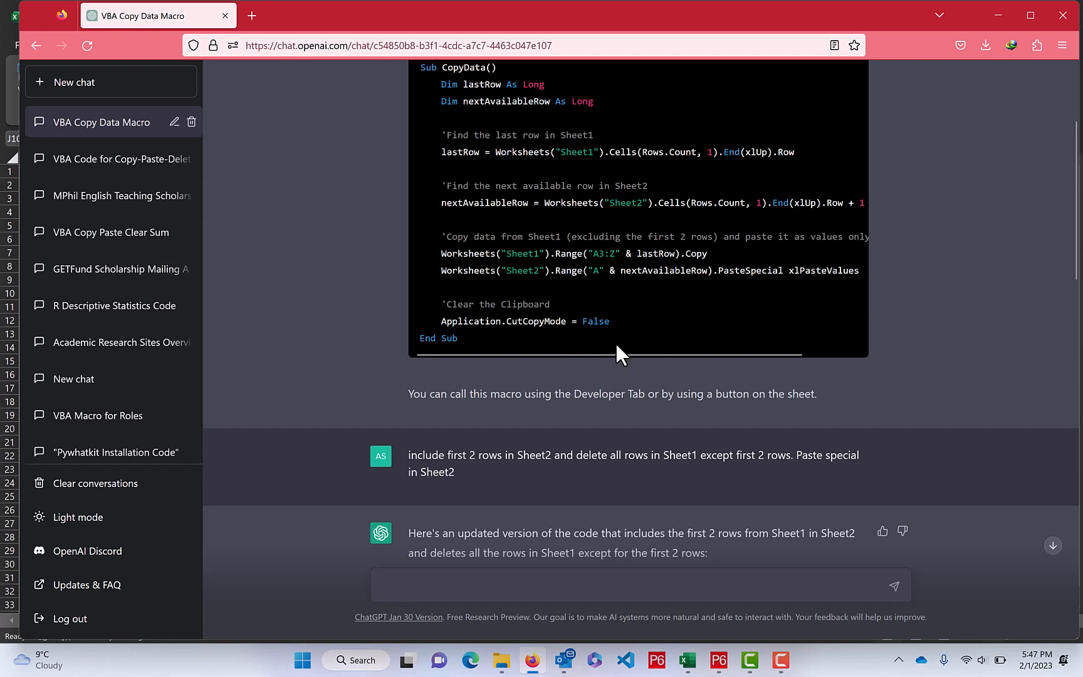
scroll(606, 328, "down", 4)
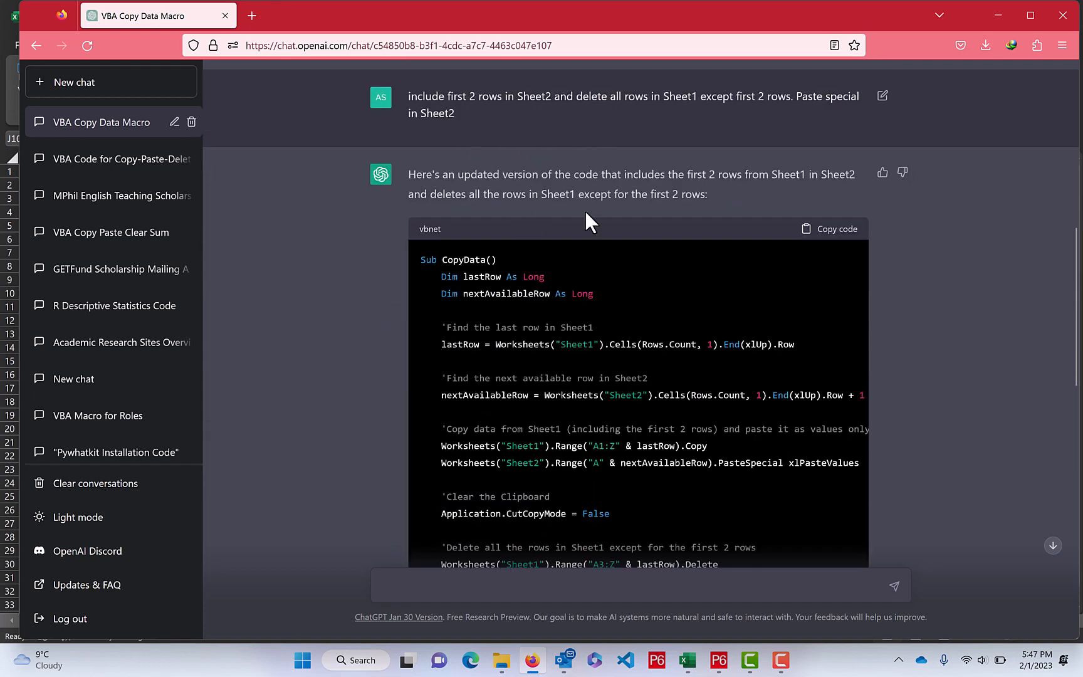
scroll(768, 300, "down", 7)
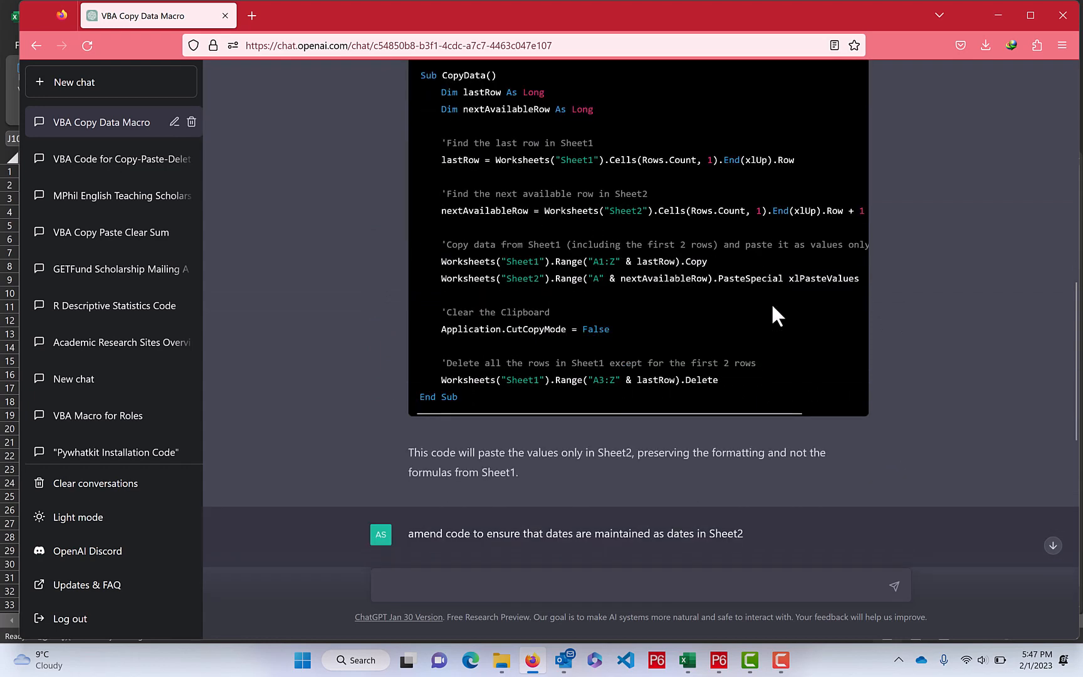
scroll(771, 302, "down", 3)
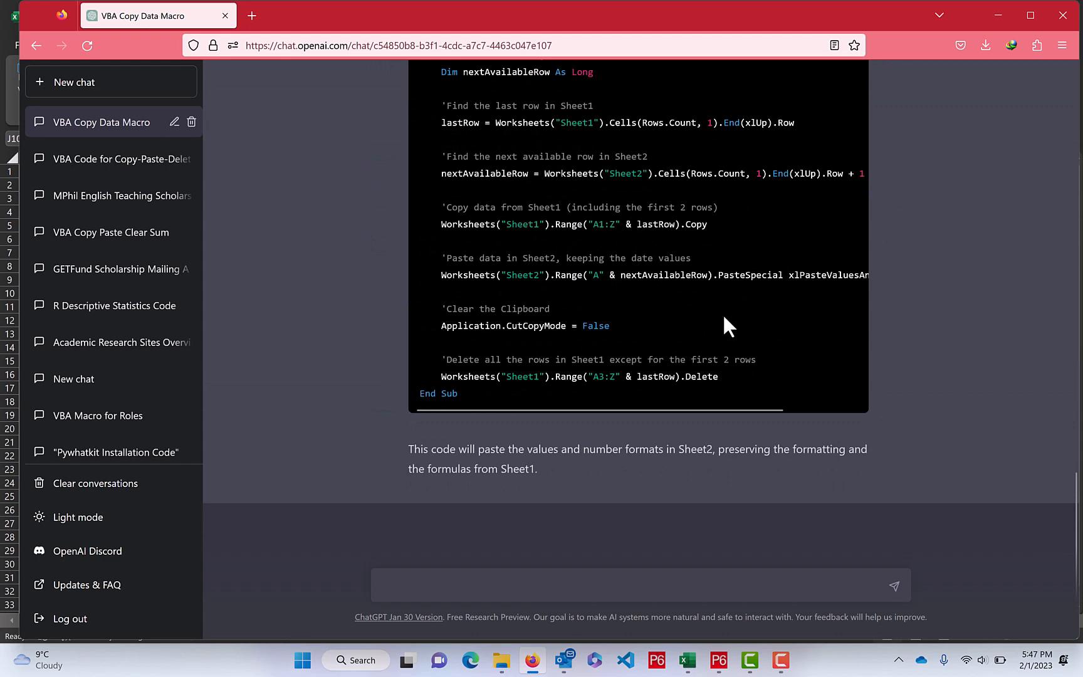
key("alt+Tab")
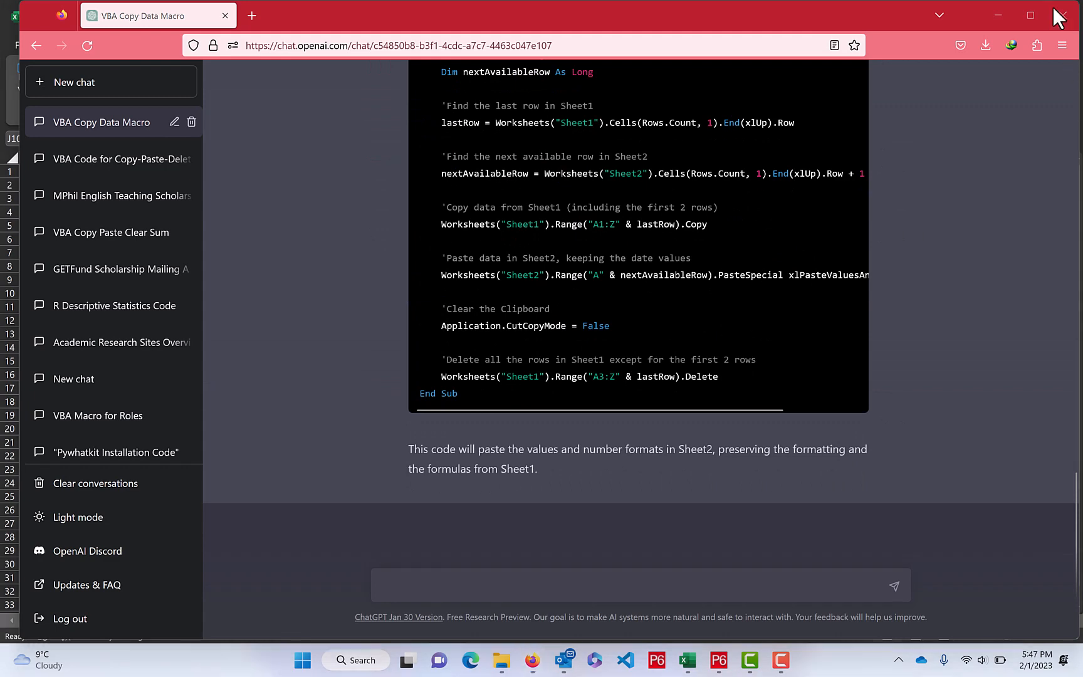
left_click(1010, 18)
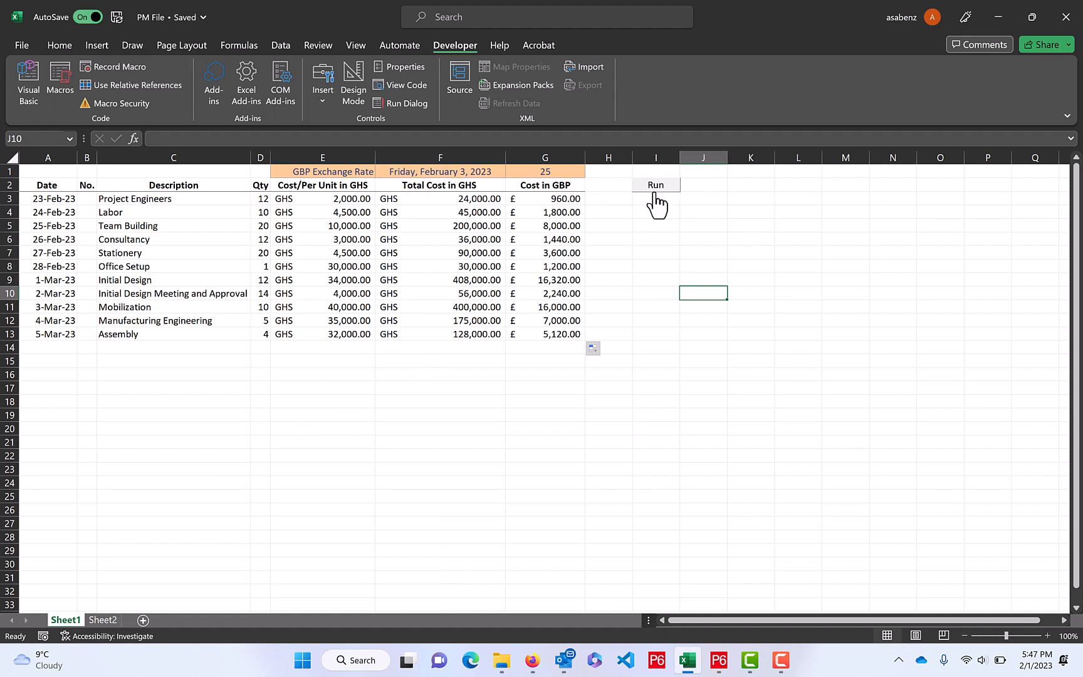
Change the exchange rate date formula in F1 of Sheet1 to =TODAY()+3
left_click(468, 174)
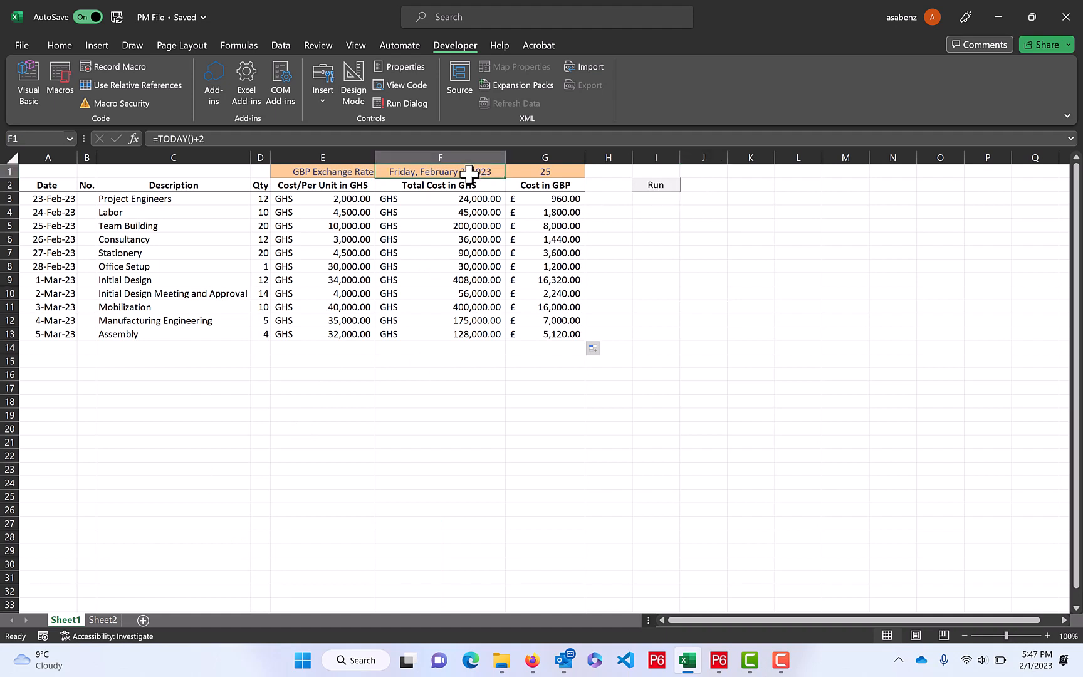
double_click(469, 170)
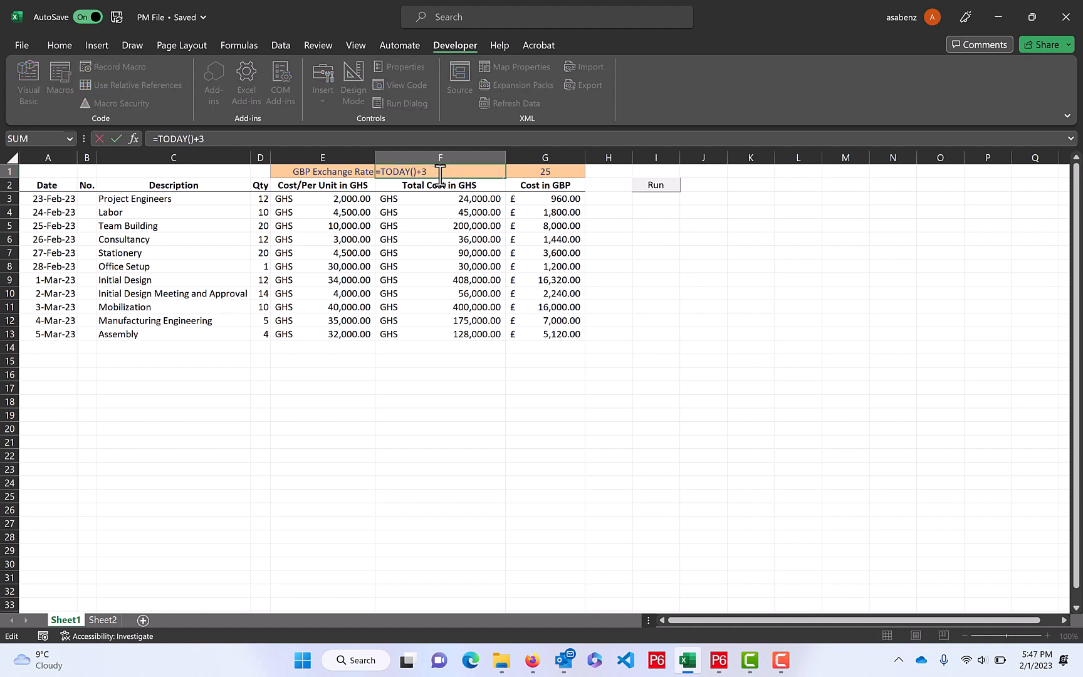
key("Return")
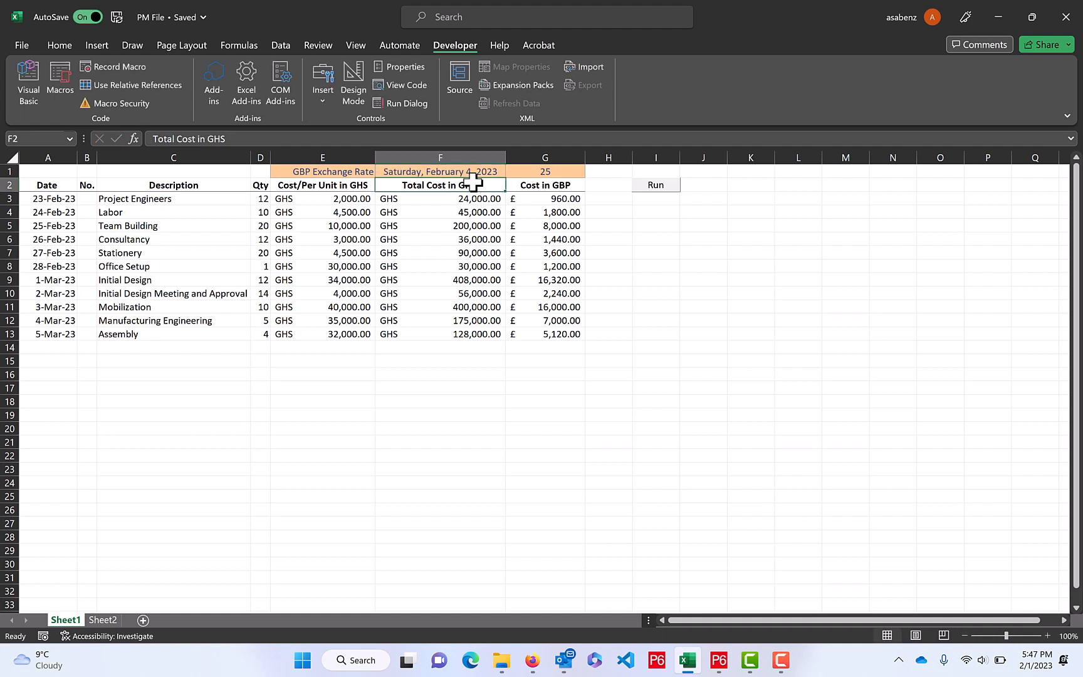
Run Sheet1's data-copying macro to transfer the batch, and inspect the block it appends on Sheet2
left_click(635, 254)
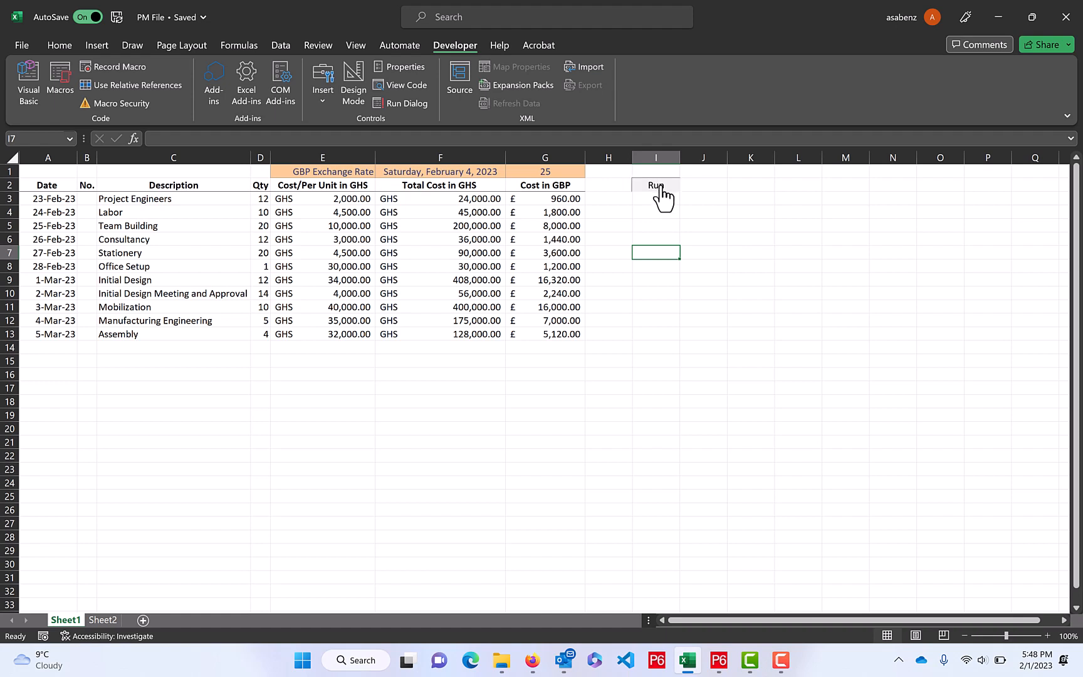
left_click(661, 188)
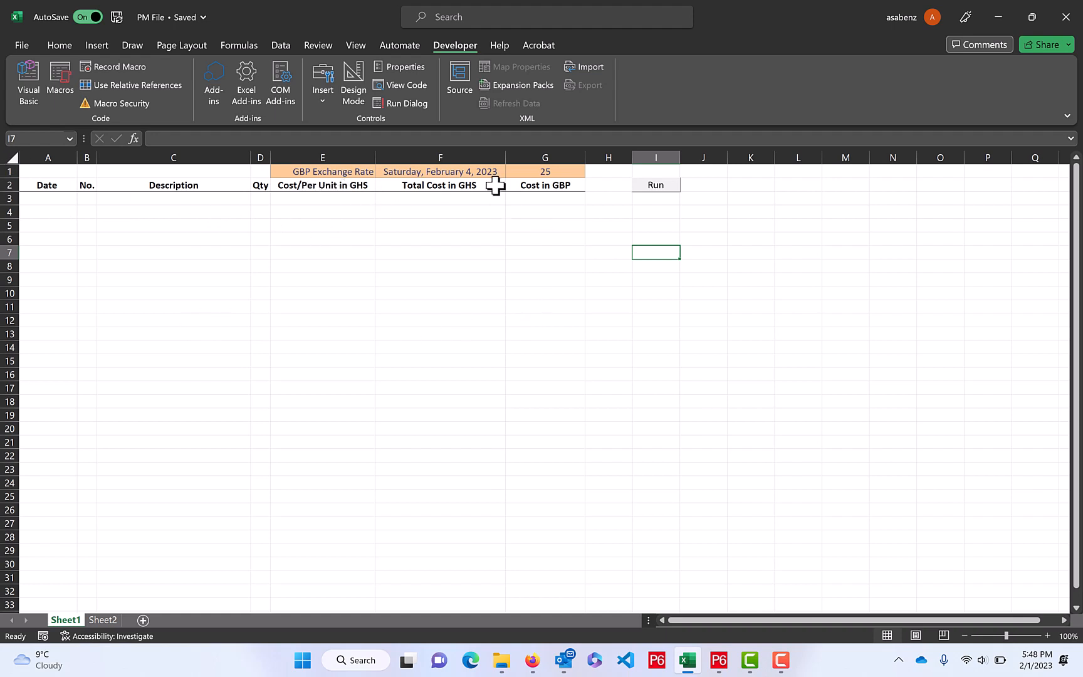
left_click(104, 619)
scroll(242, 450, "down", 5)
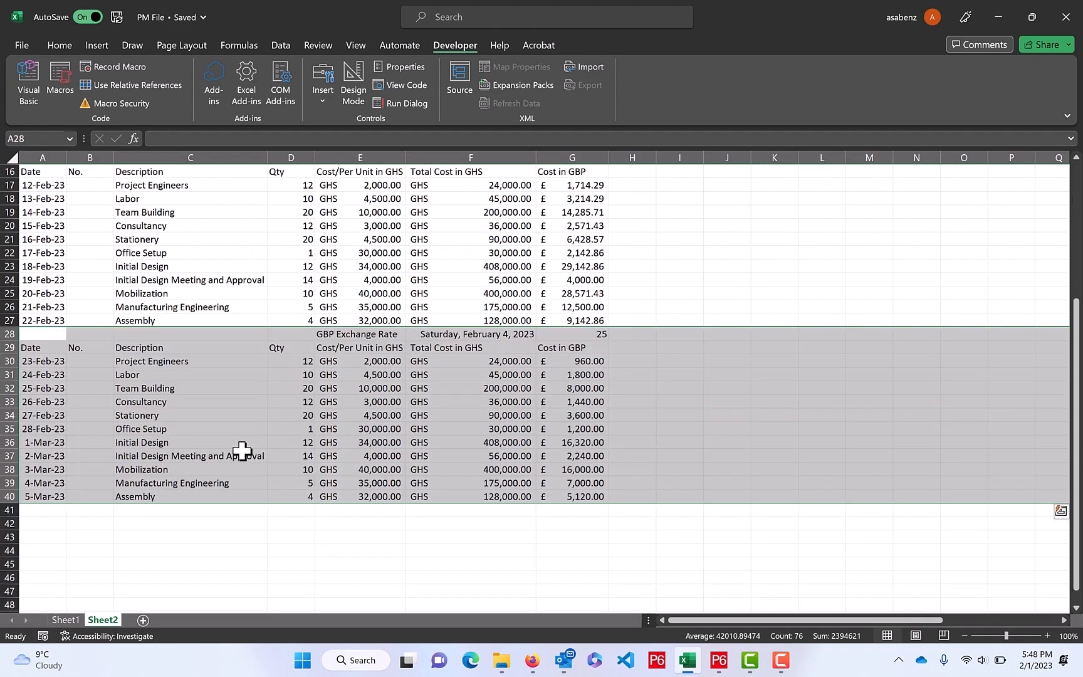
left_click(266, 540)
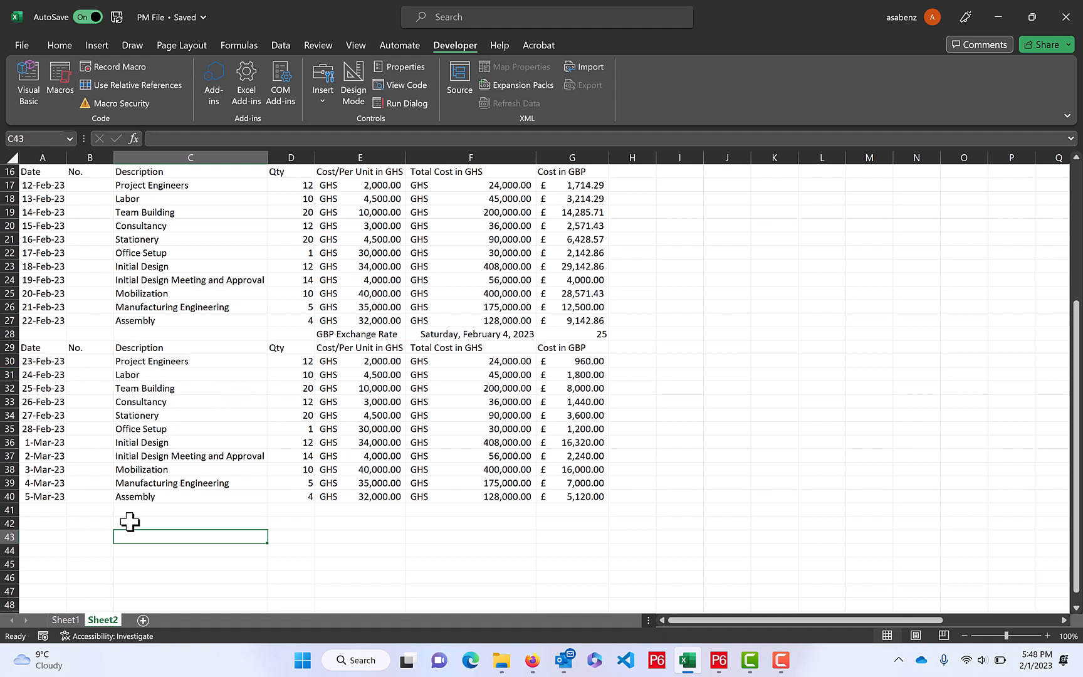
Compare the stacked cost record blocks on Sheet2, examining their dates, exchange rates and GBP costs
scroll(282, 519, "up", 5)
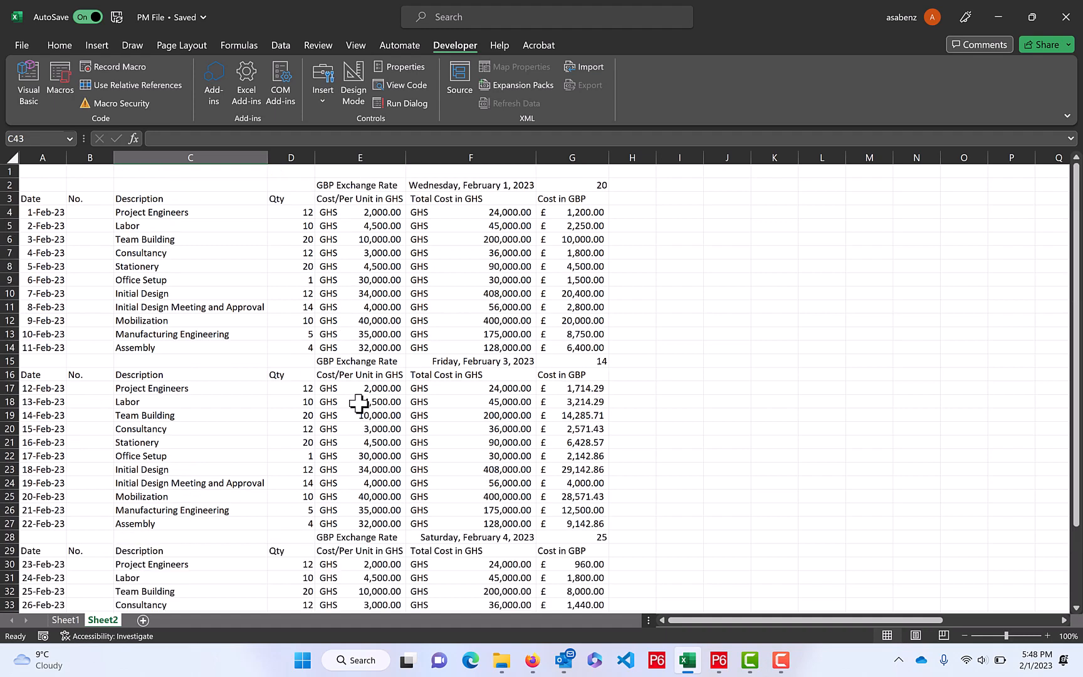
scroll(358, 403, "down", 4)
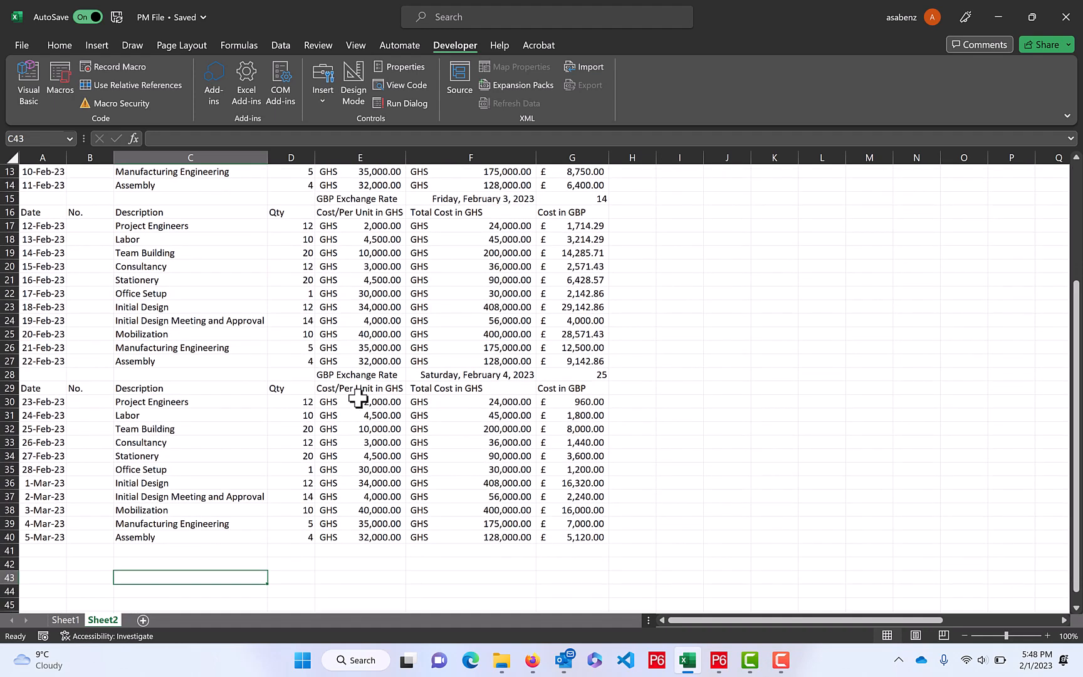
scroll(358, 397, "up", 2)
scroll(359, 399, "up", 2)
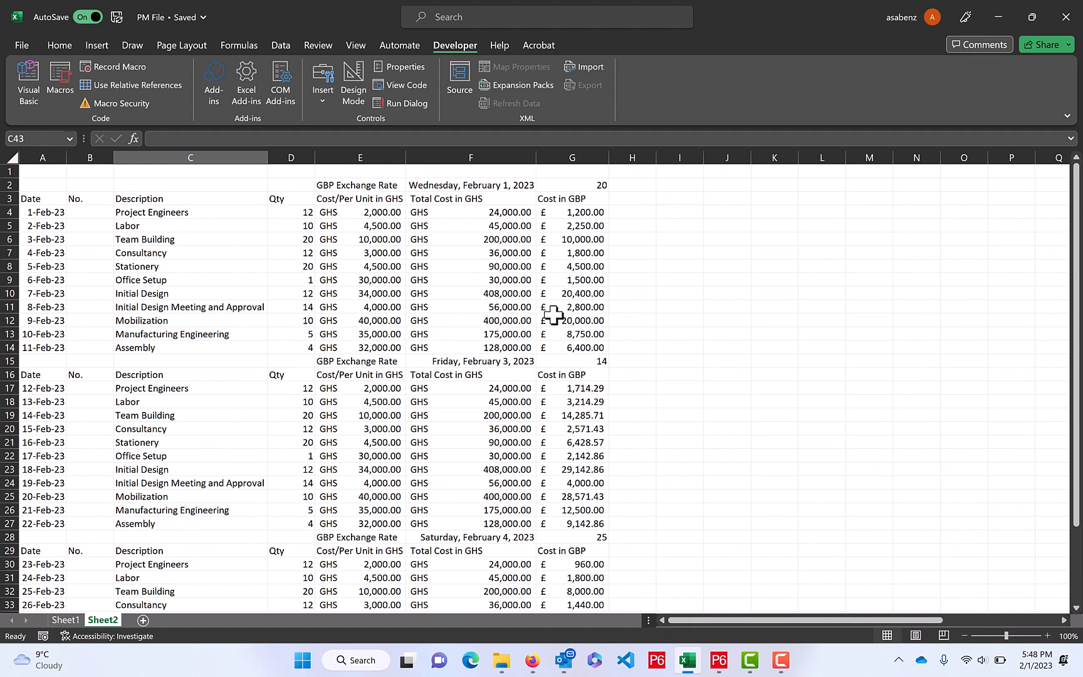
scroll(553, 315, "down", 2)
scroll(554, 315, "down", 2)
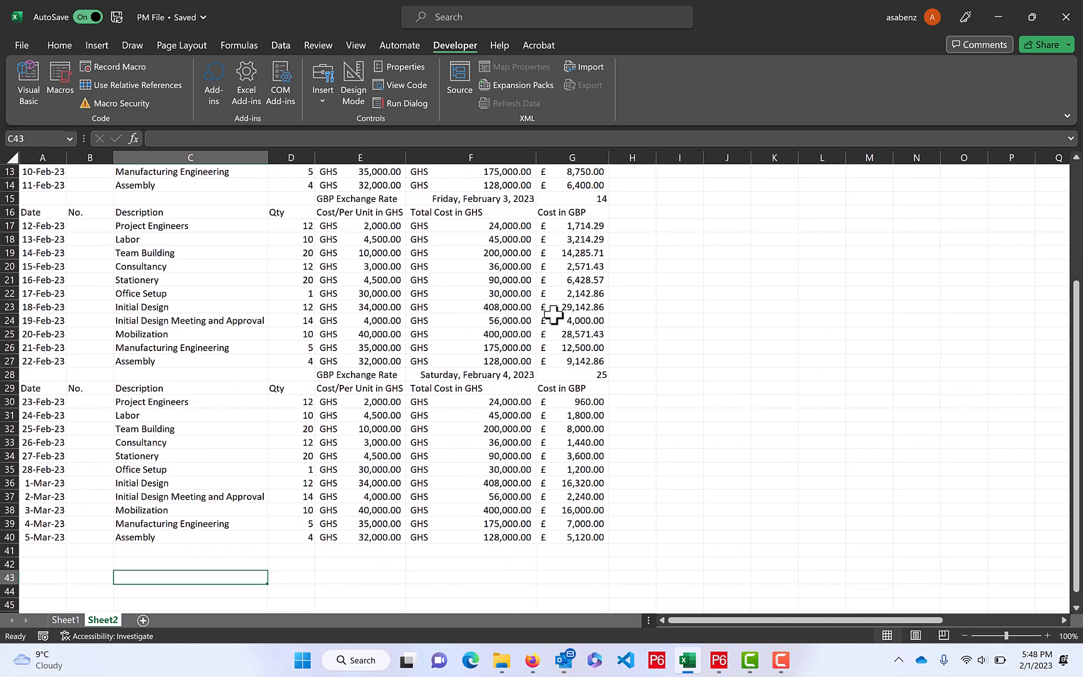
scroll(496, 316, "up", 3)
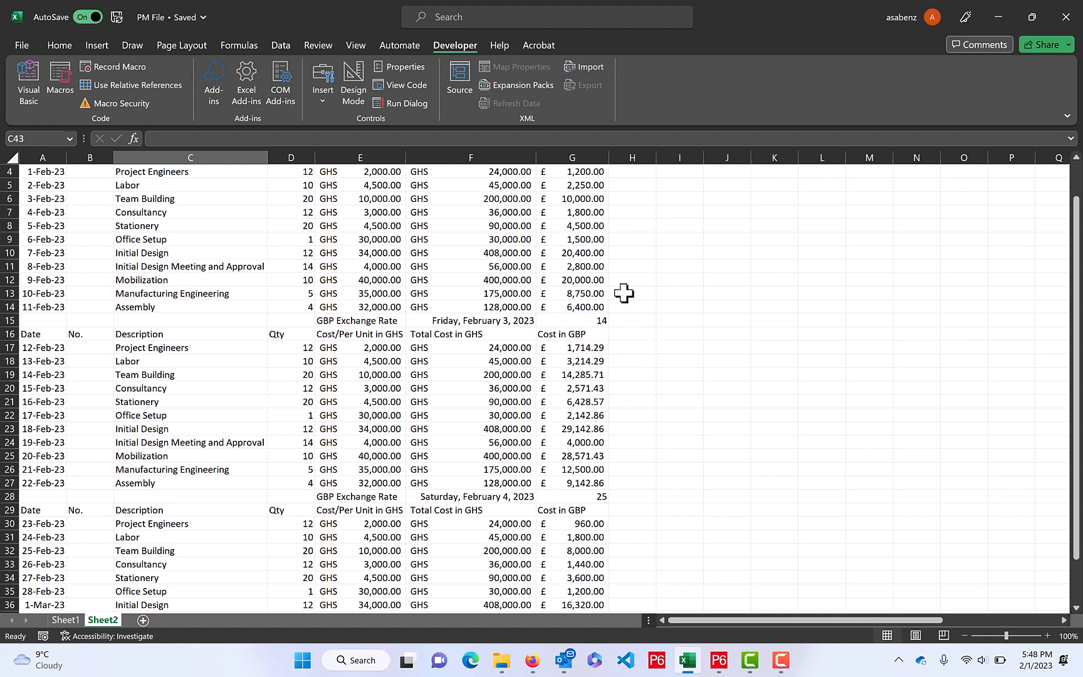
scroll(629, 338, "down", 1)
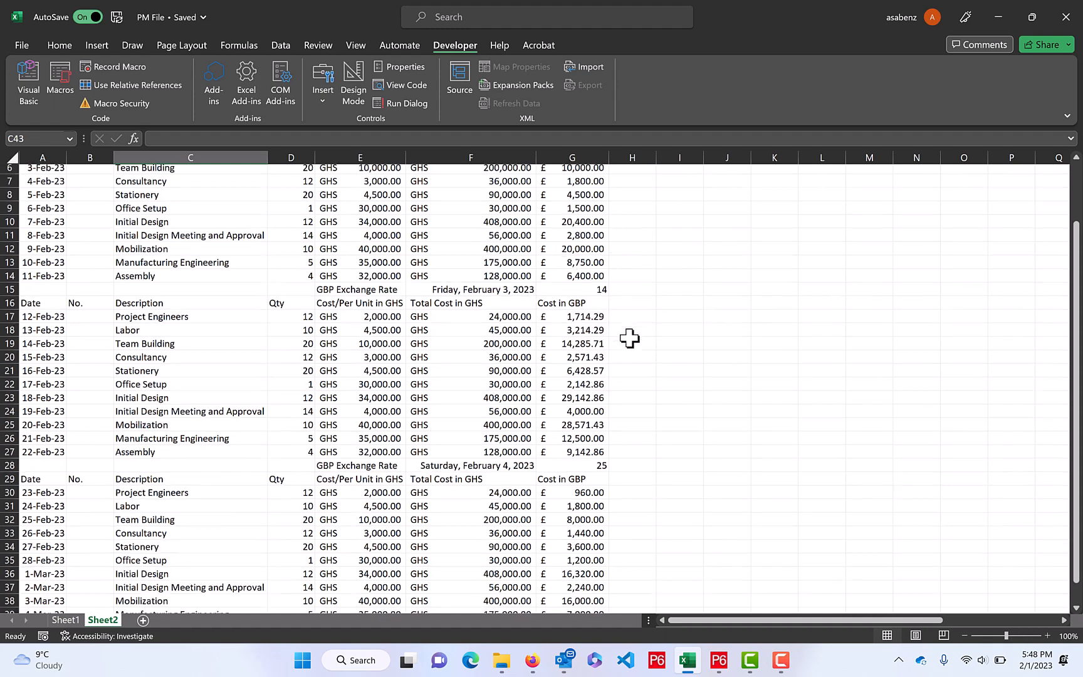
scroll(629, 339, "down", 4)
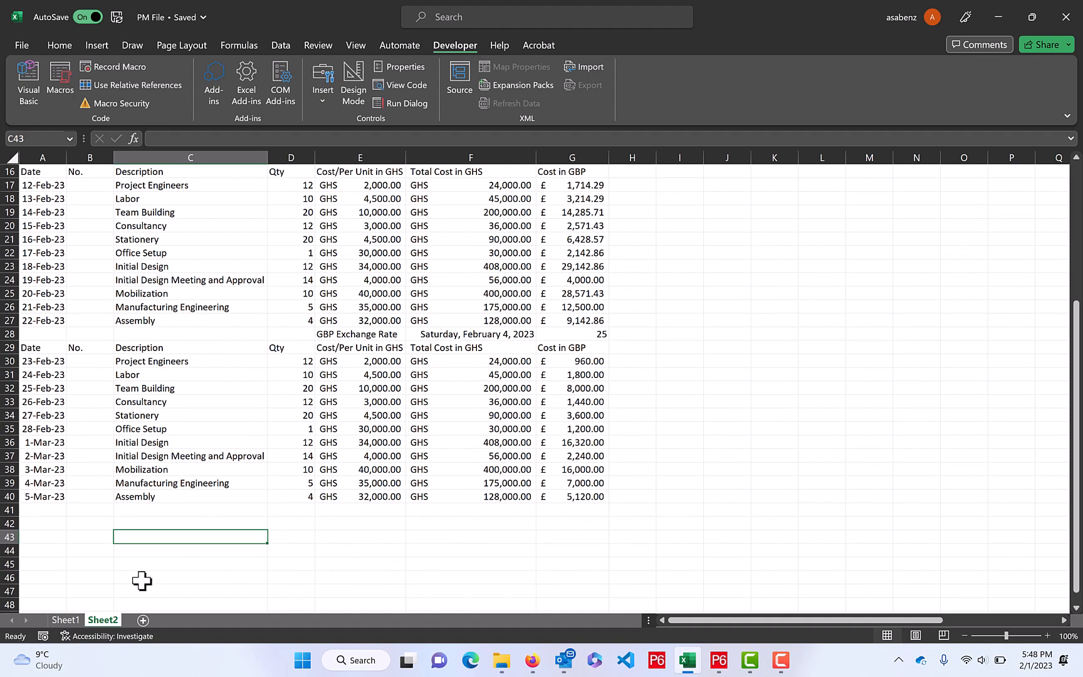
Return to Sheet1, examine the CopyData code stored in Module1 of the VBA project, and close the code editor
left_click(59, 621)
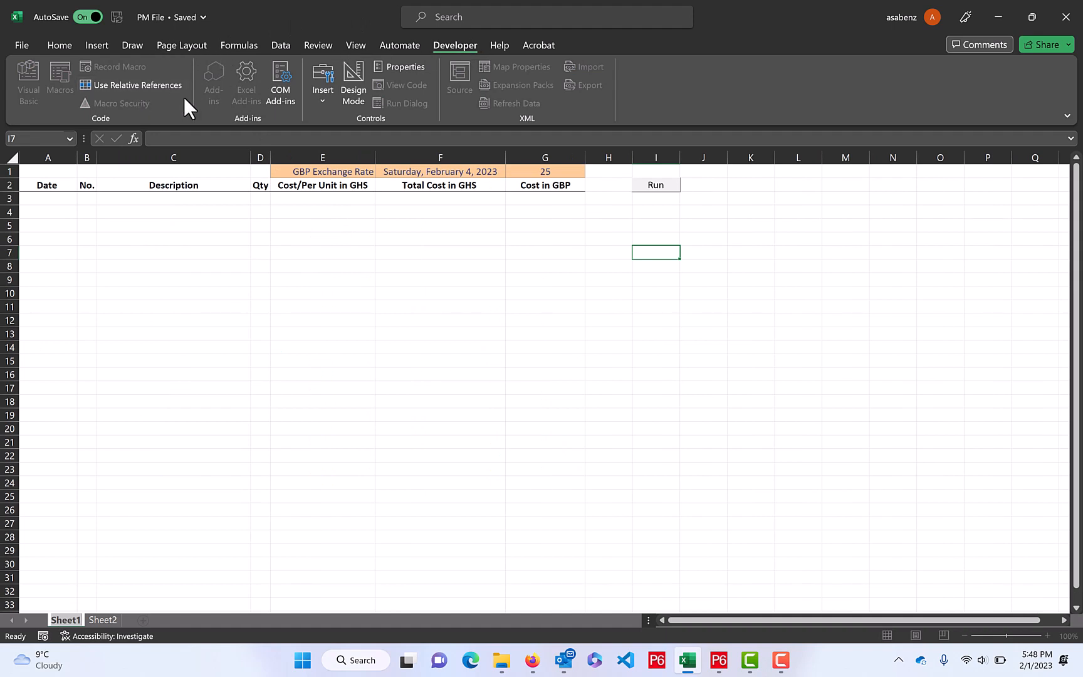
left_click(511, 237)
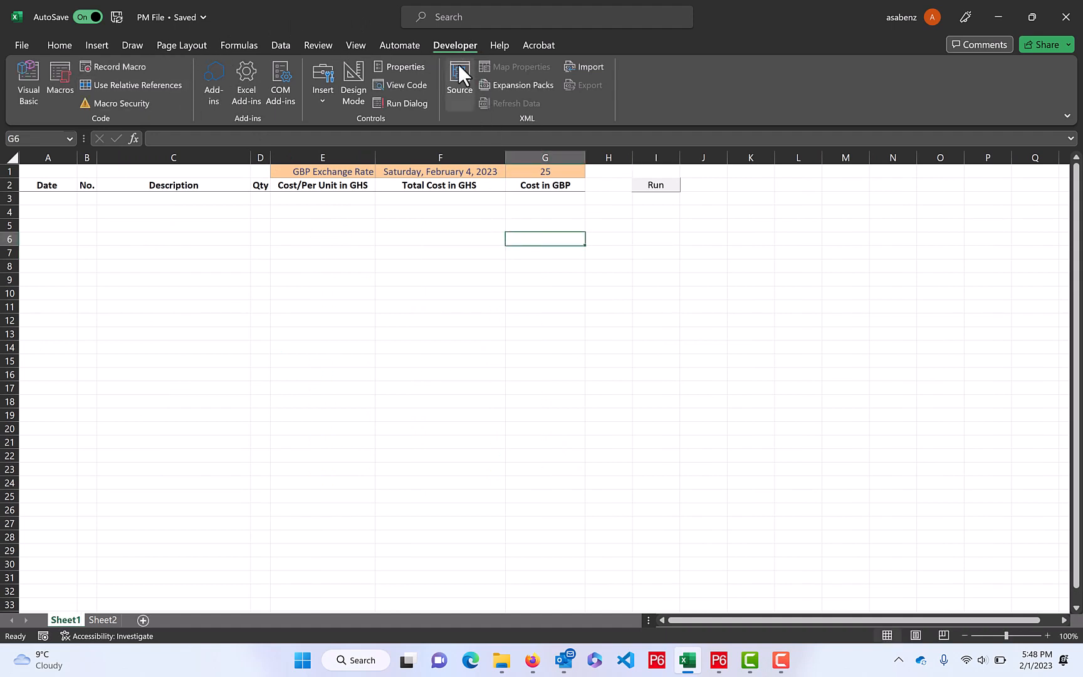
left_click(39, 81)
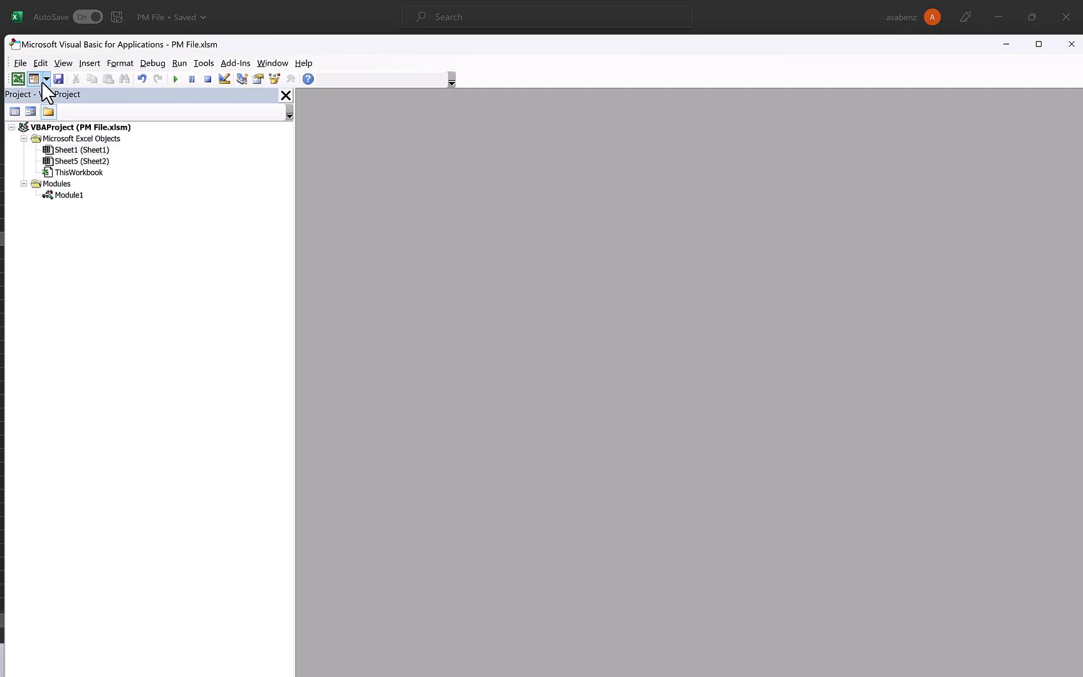
left_click(77, 195)
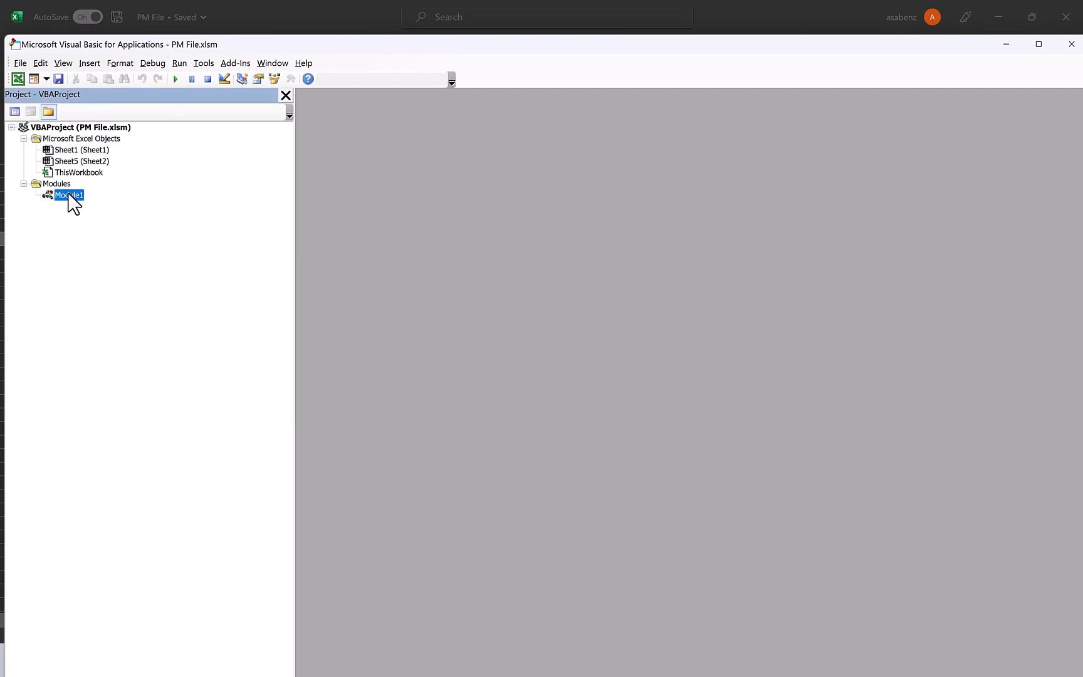
double_click(69, 195)
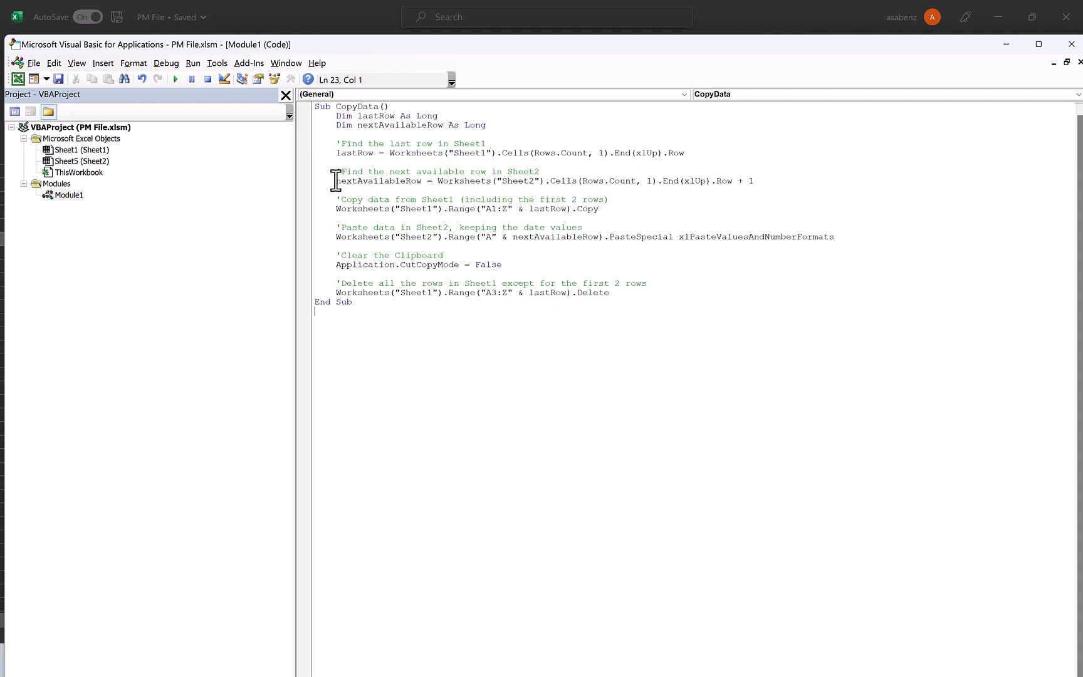
left_click(1072, 45)
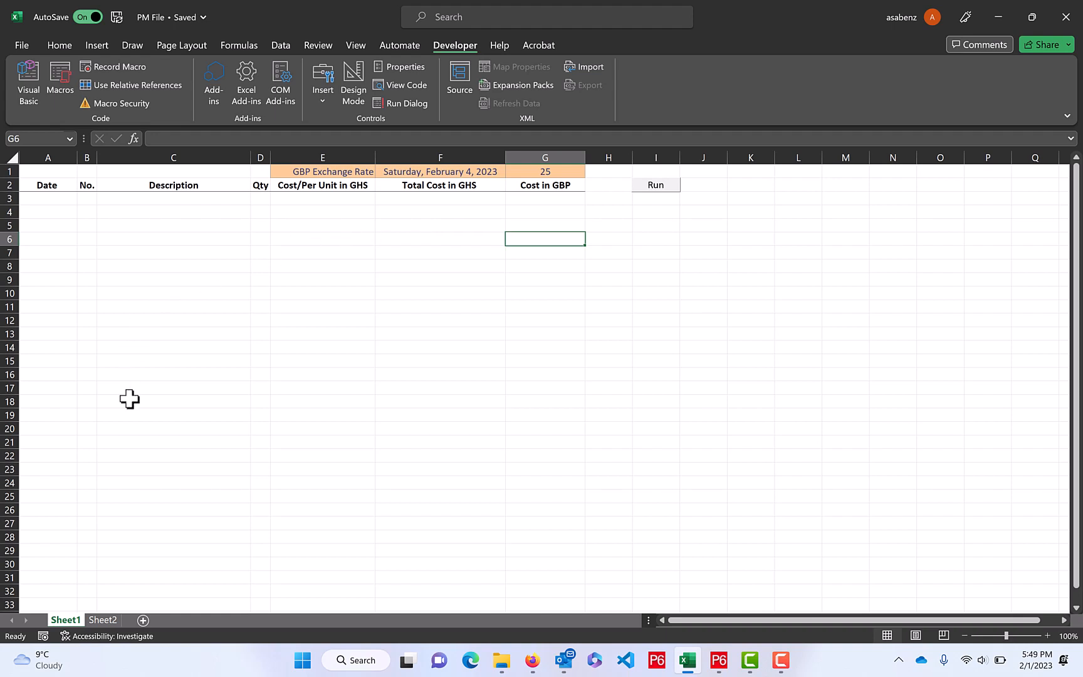
left_click(232, 225)
left_click(369, 211)
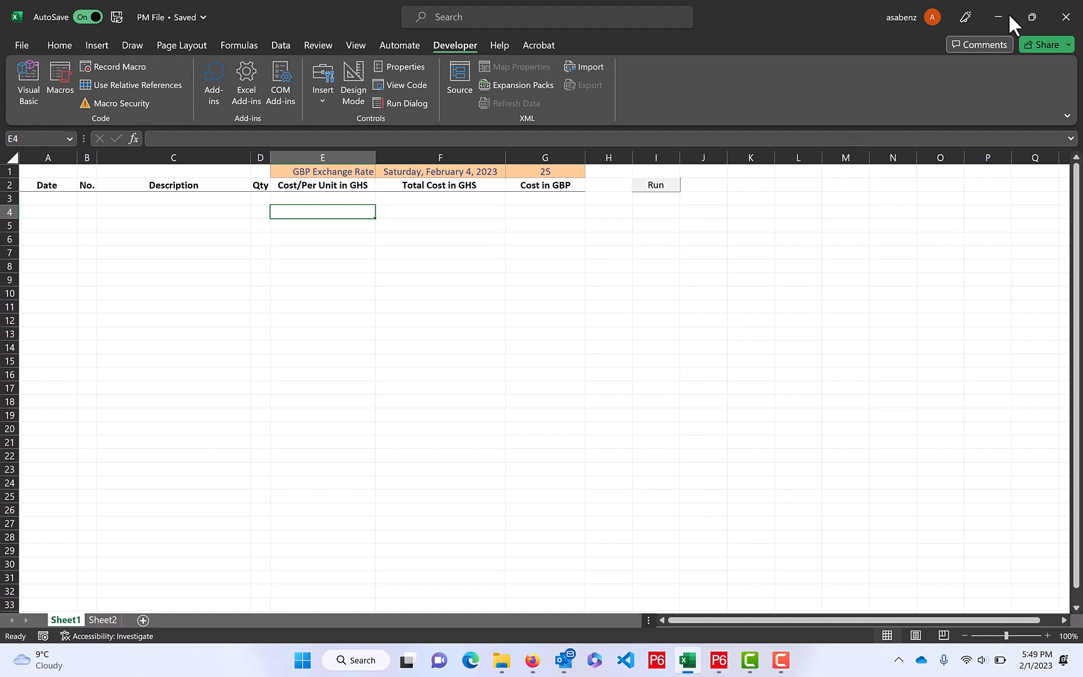
left_click(780, 661)
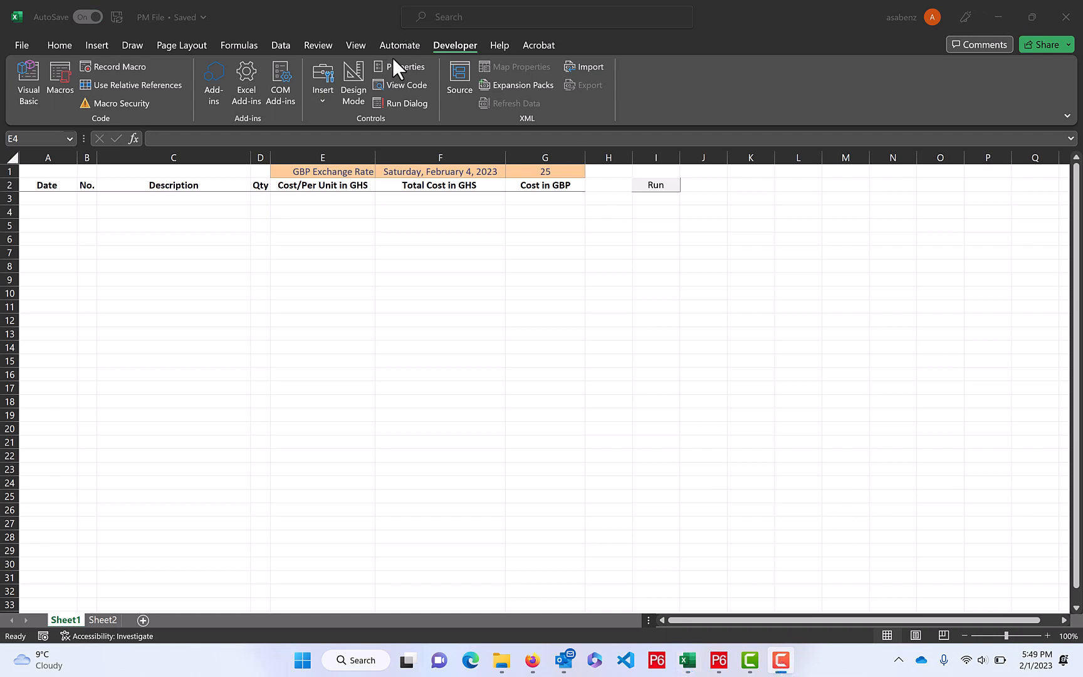